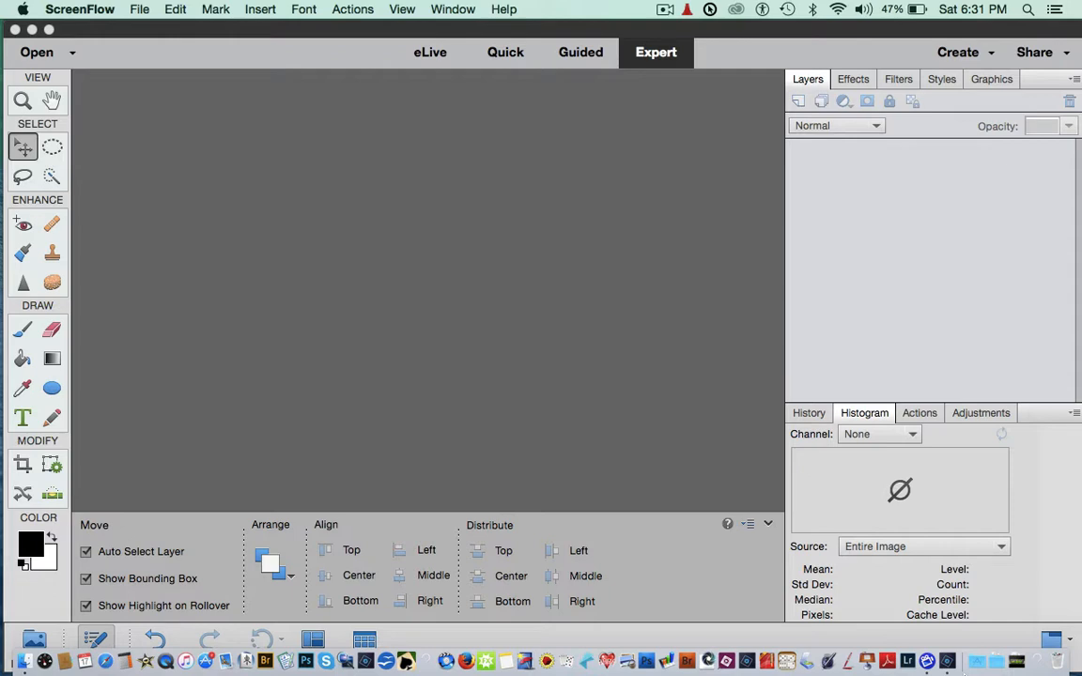
- Open the raw photo alaska_9956.CRW from the Saturday Class folder in Camera Raw
click(493, 212)
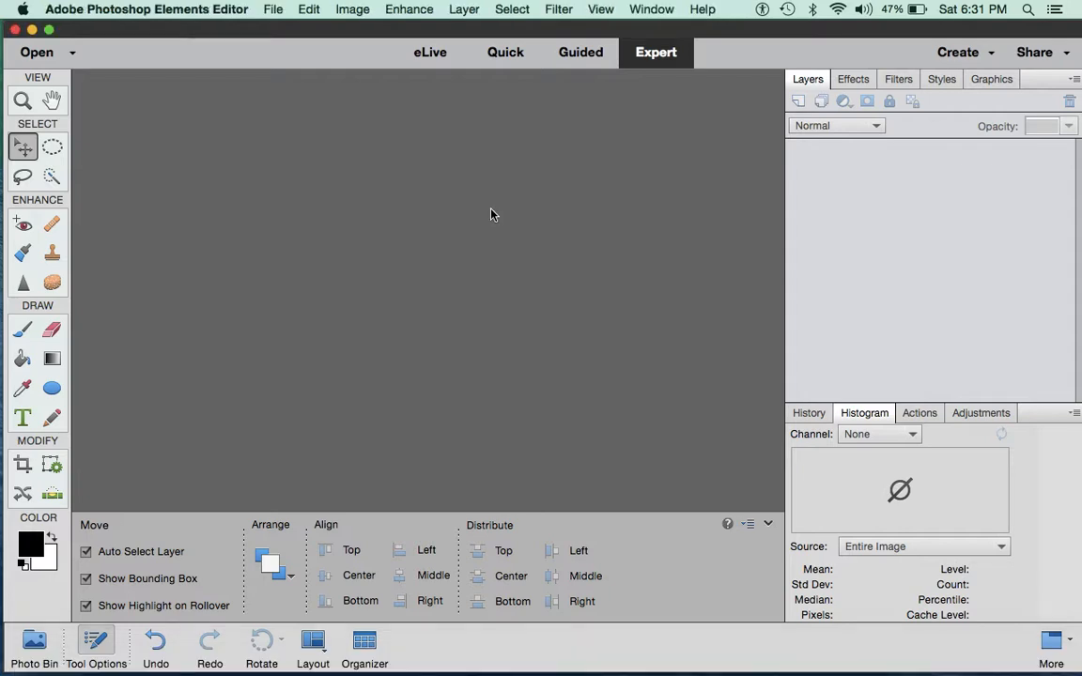
click(274, 9)
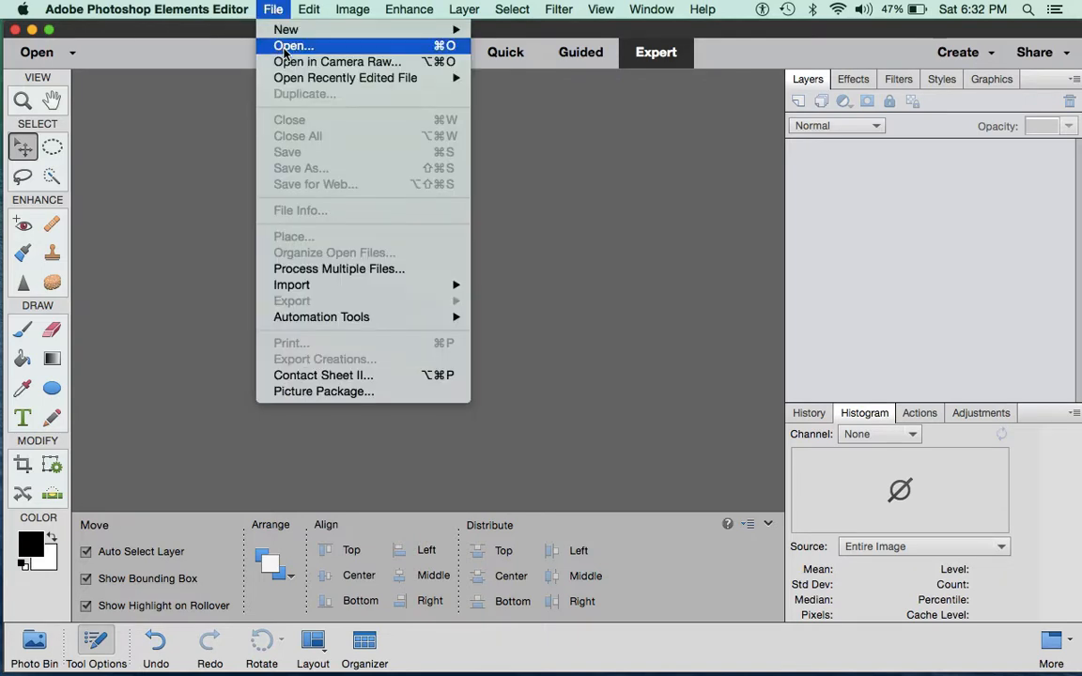
click(285, 46)
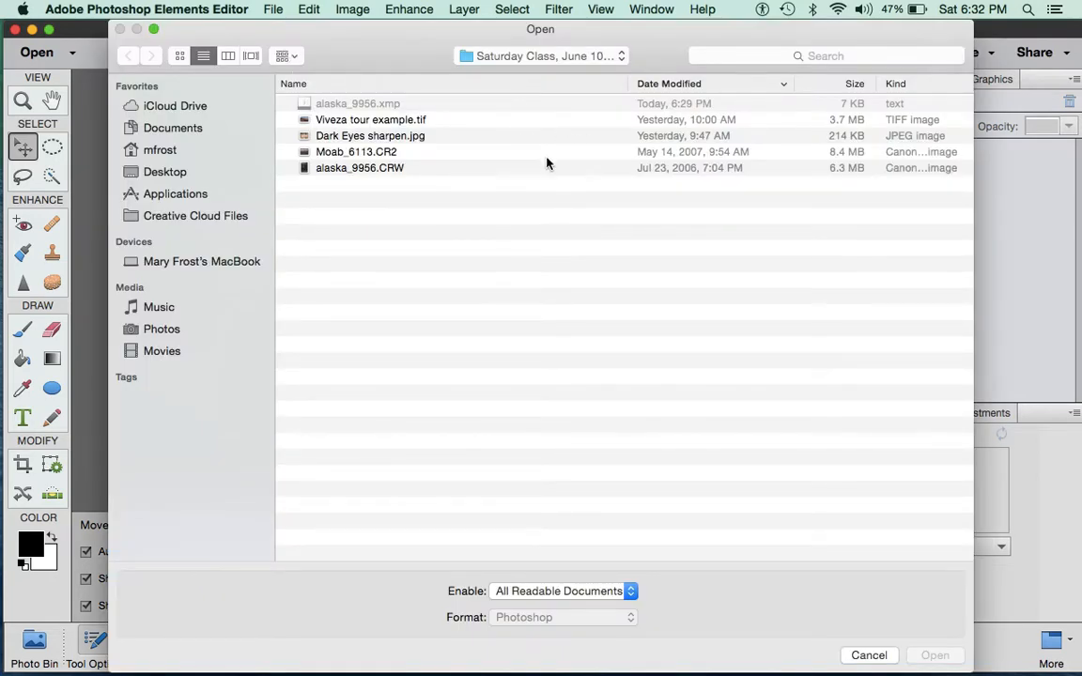
click(325, 172)
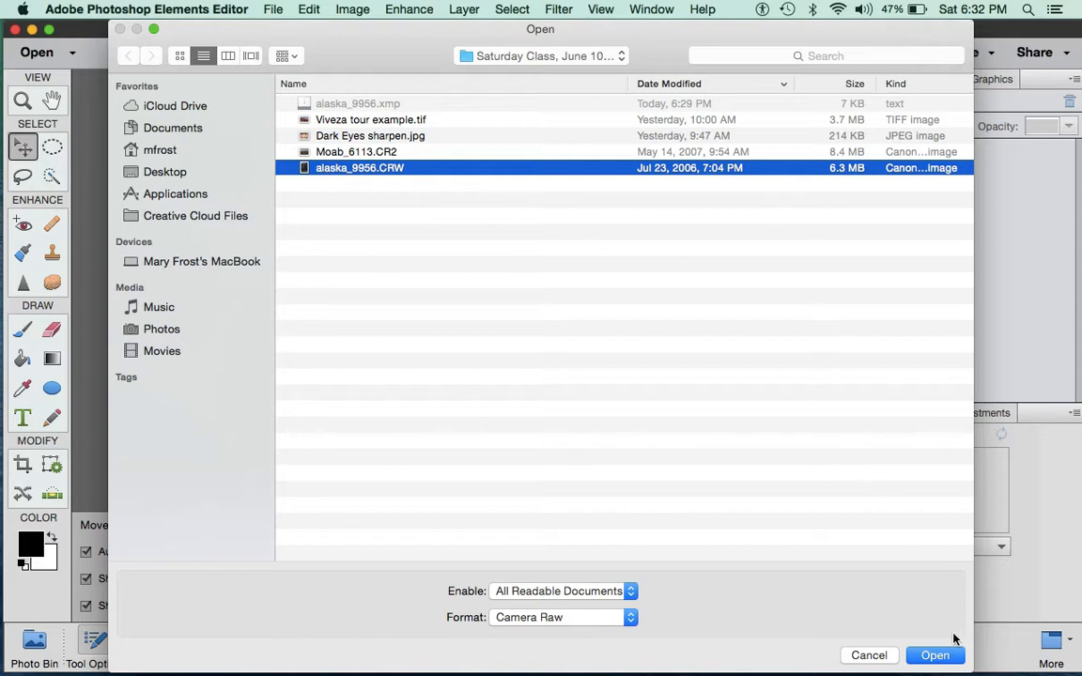
click(935, 657)
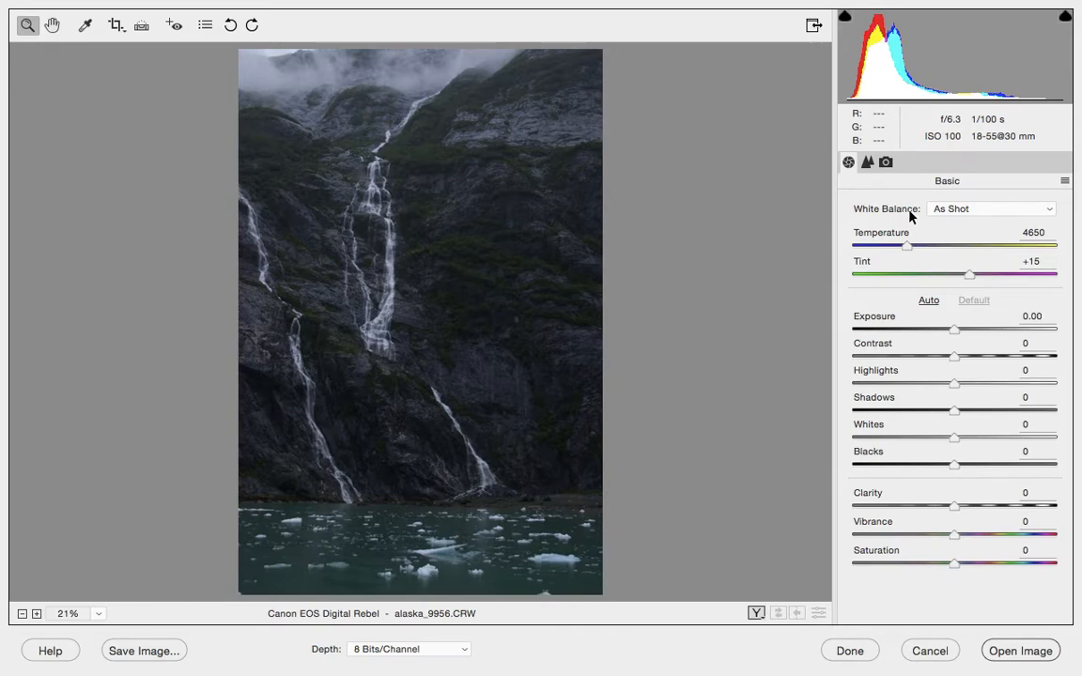
- Look through the white balance presets, keep As Shot, and close the raw photo with its settings accepted
click(1048, 212)
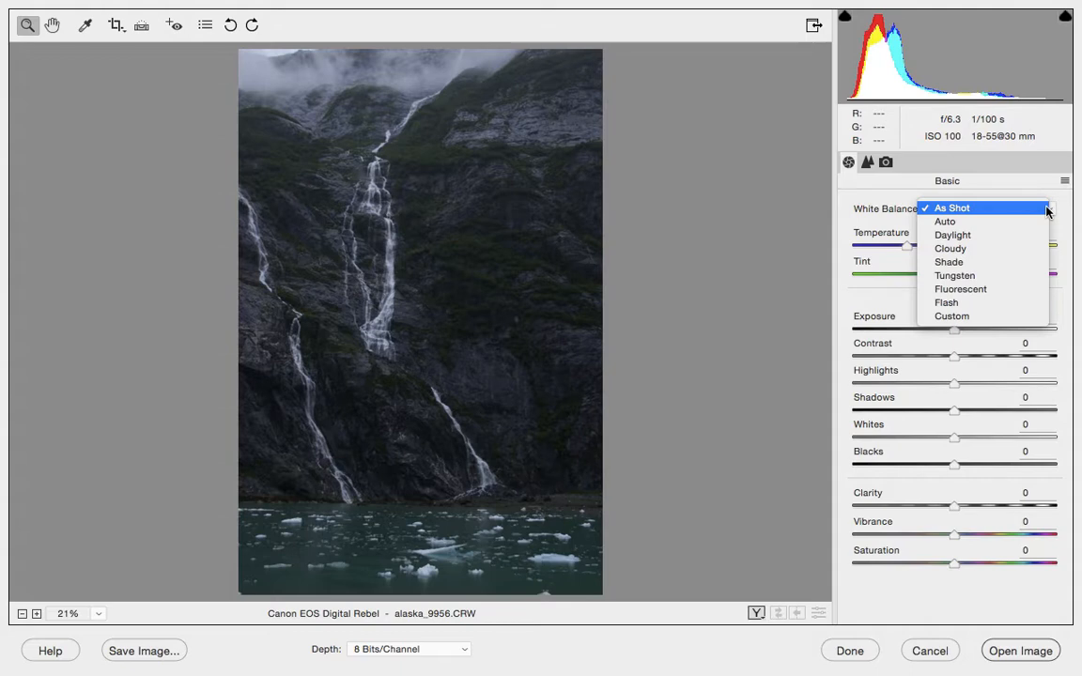
click(1046, 208)
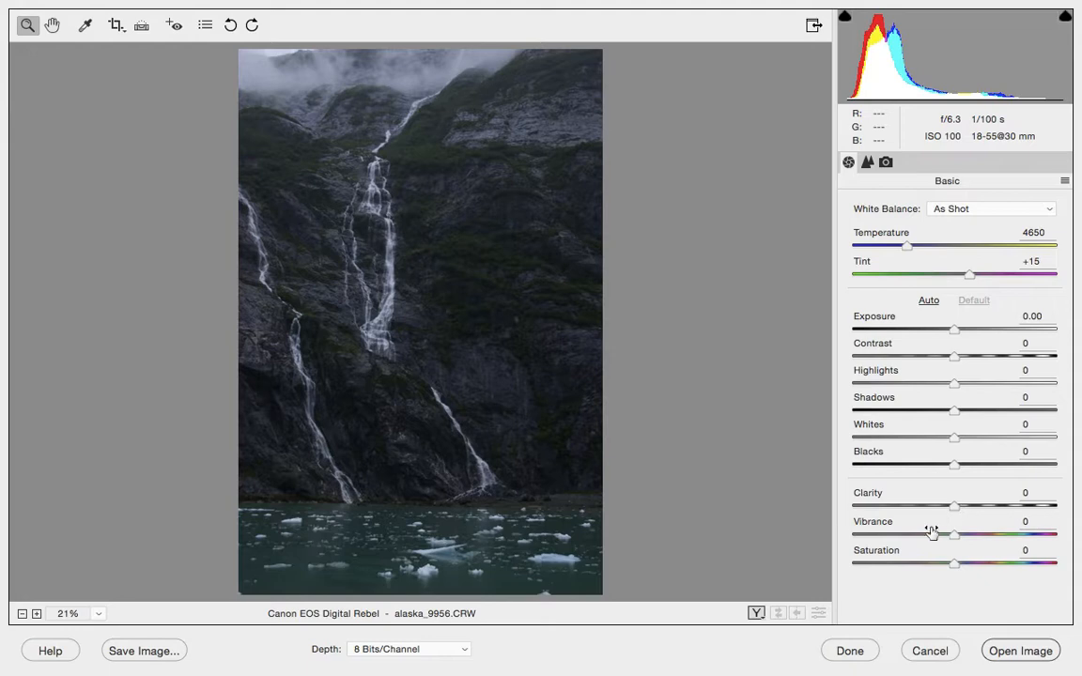
click(850, 653)
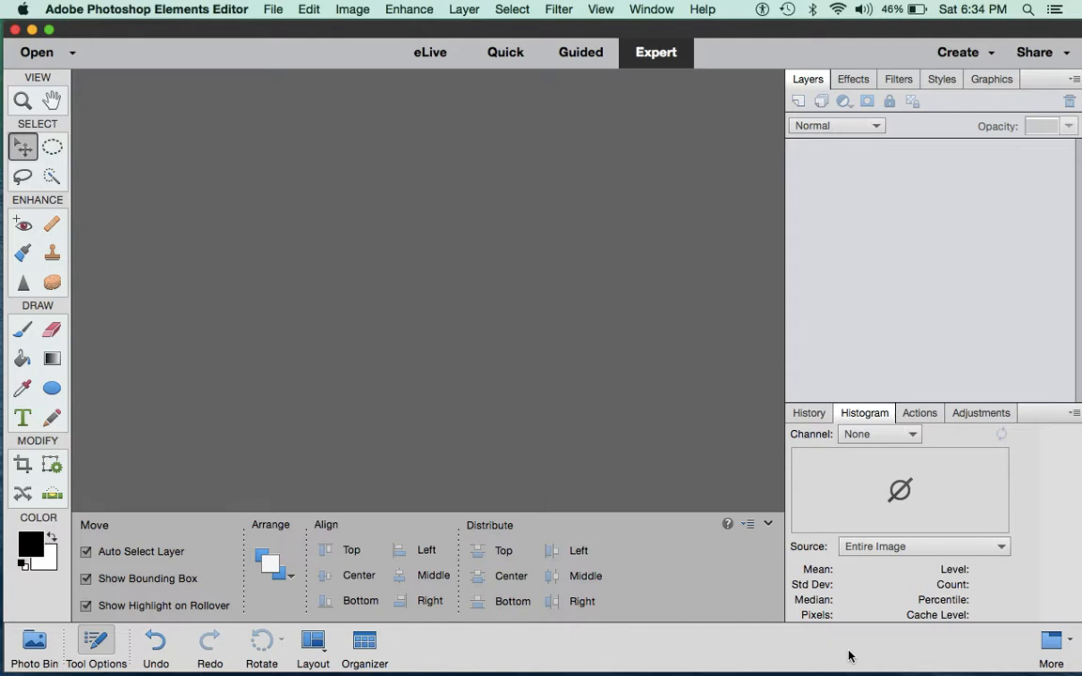
- Reopen alaska_9956.CRW in Camera Raw for editing
click(272, 9)
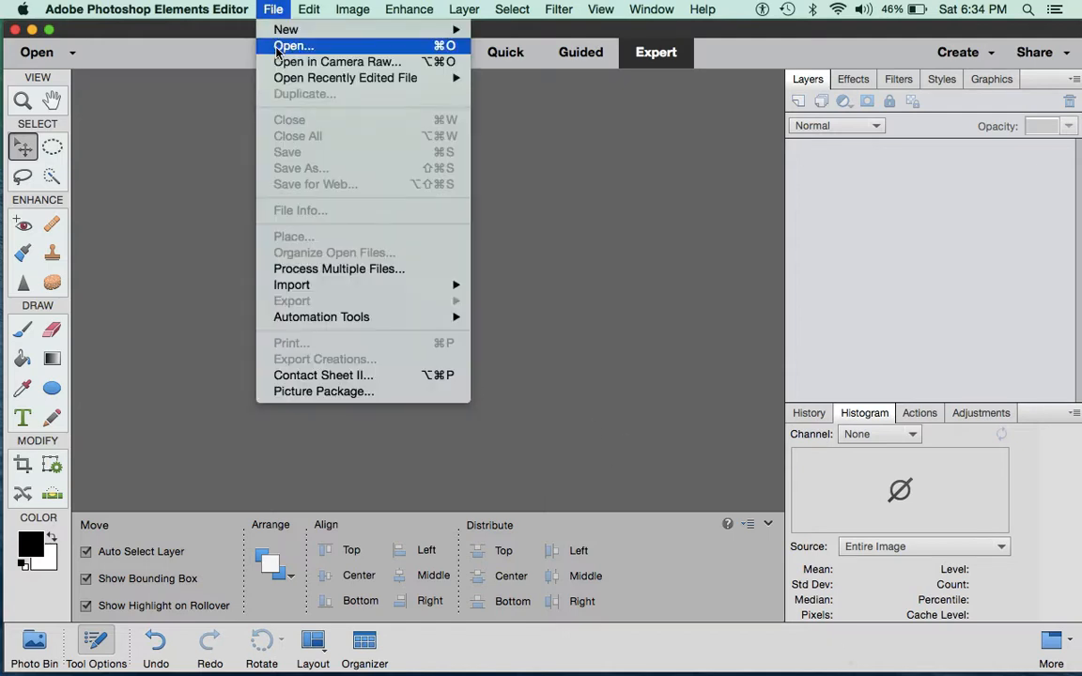
click(277, 47)
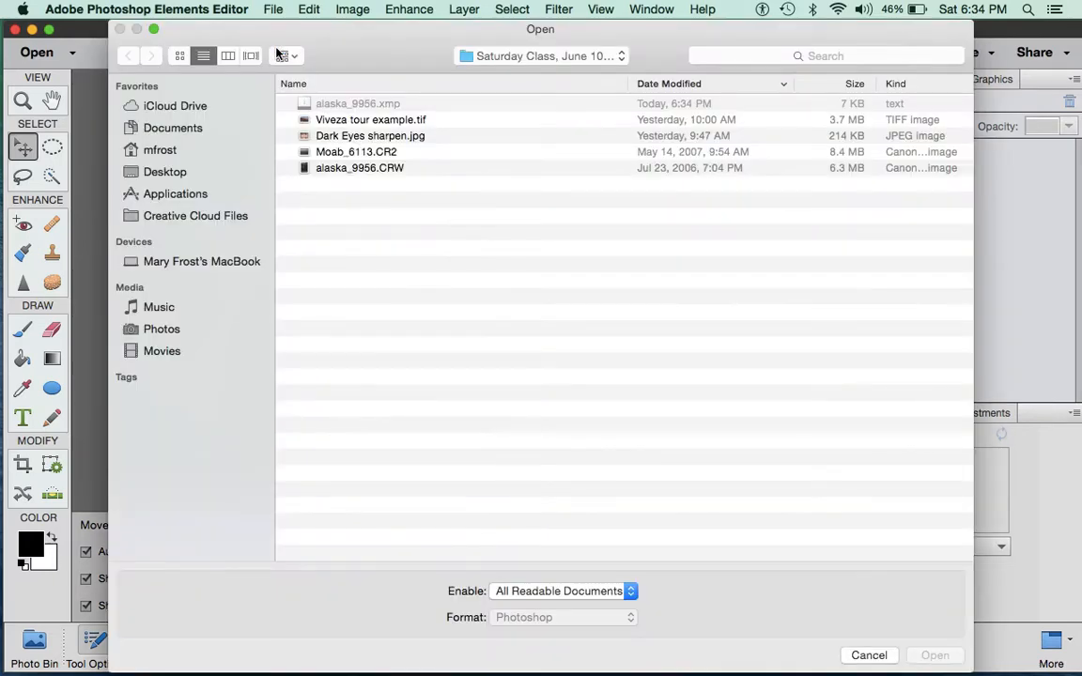
click(388, 169)
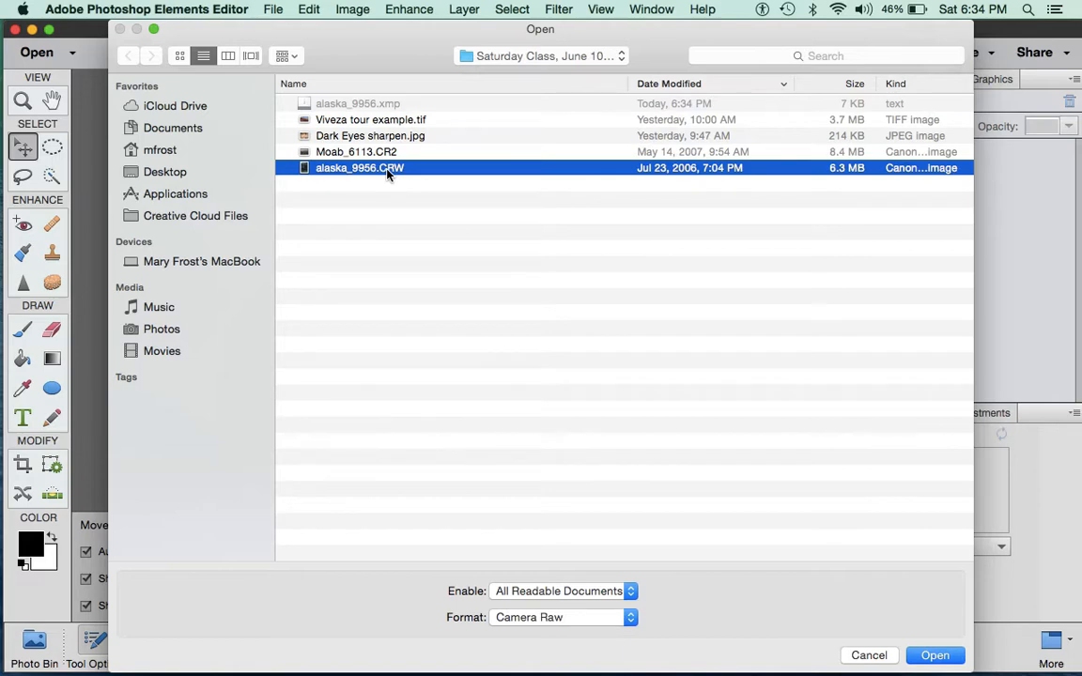
click(937, 655)
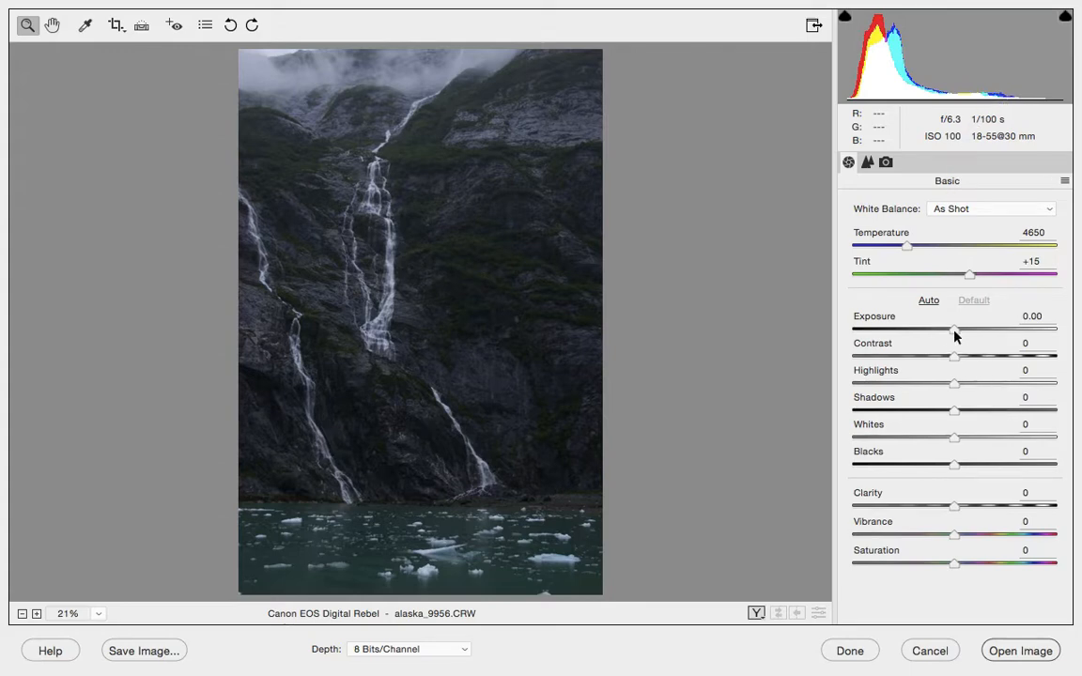
- Raise the Exposure to +0.85 and set the Whites to +29 using the highlight clipping preview
drag(959, 335, 972, 336)
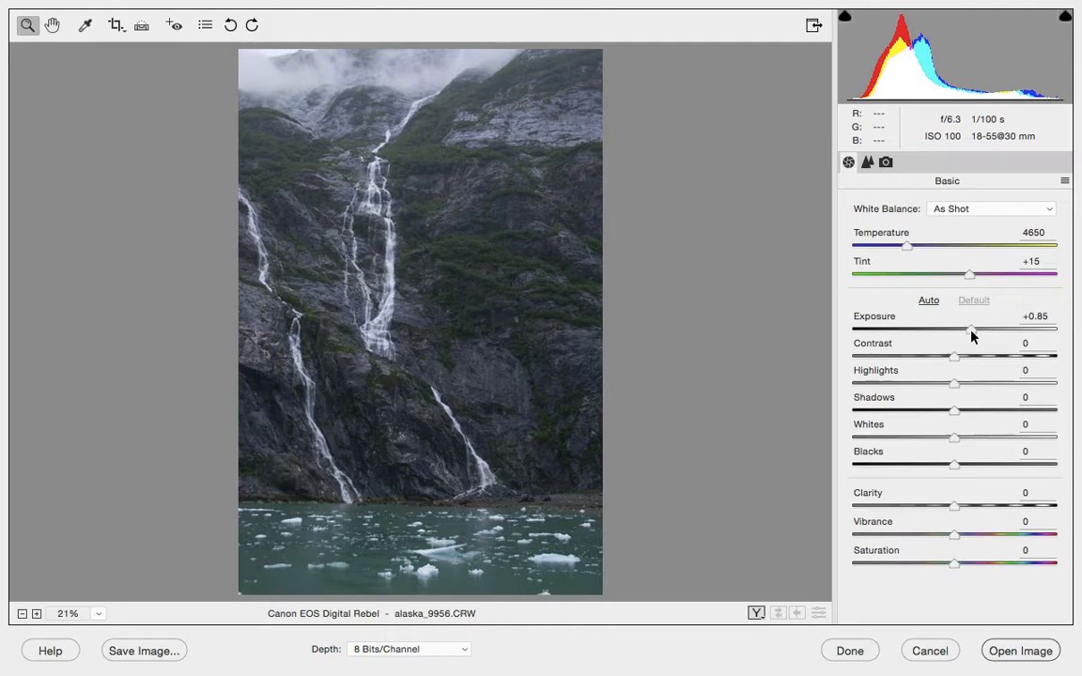
click(971, 337)
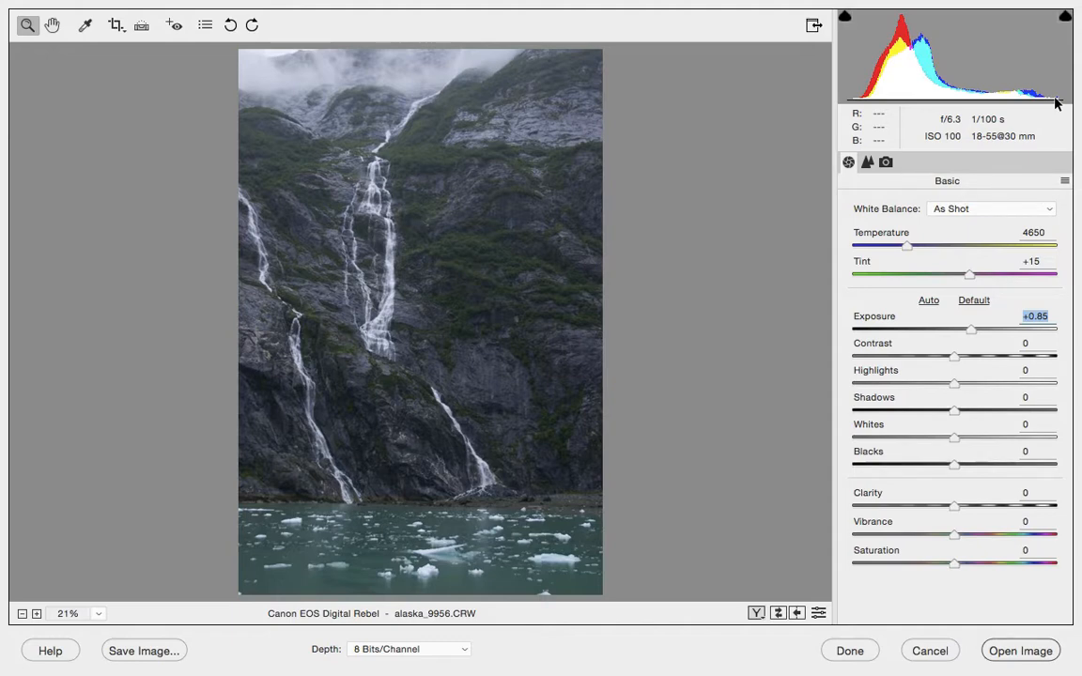
key(alt)
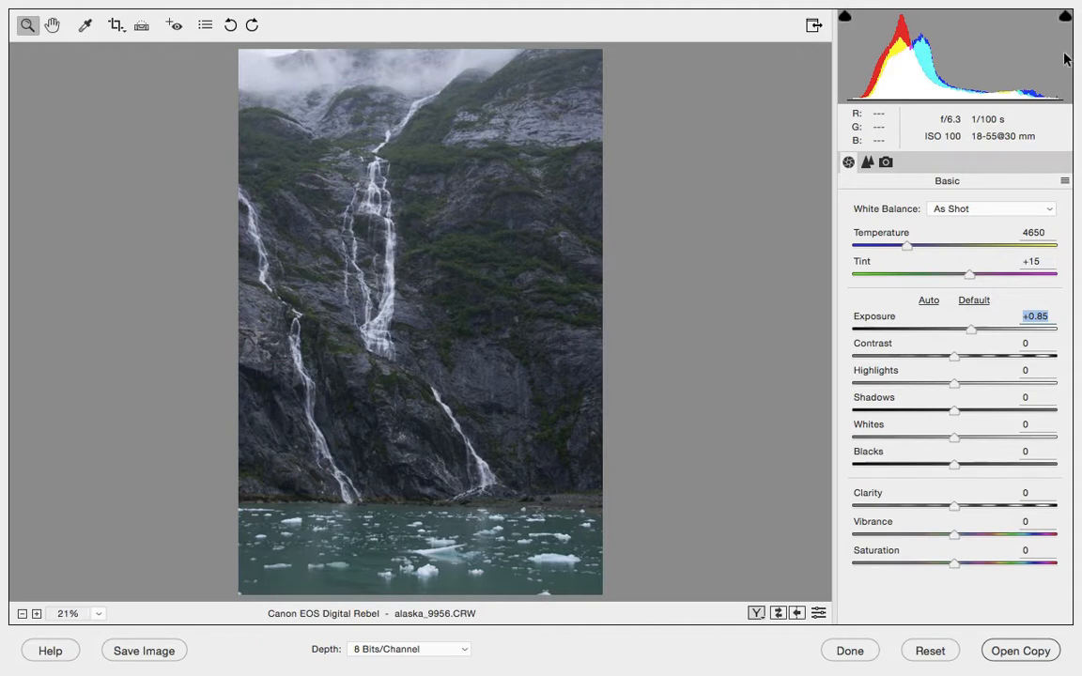
alt+click(954, 439)
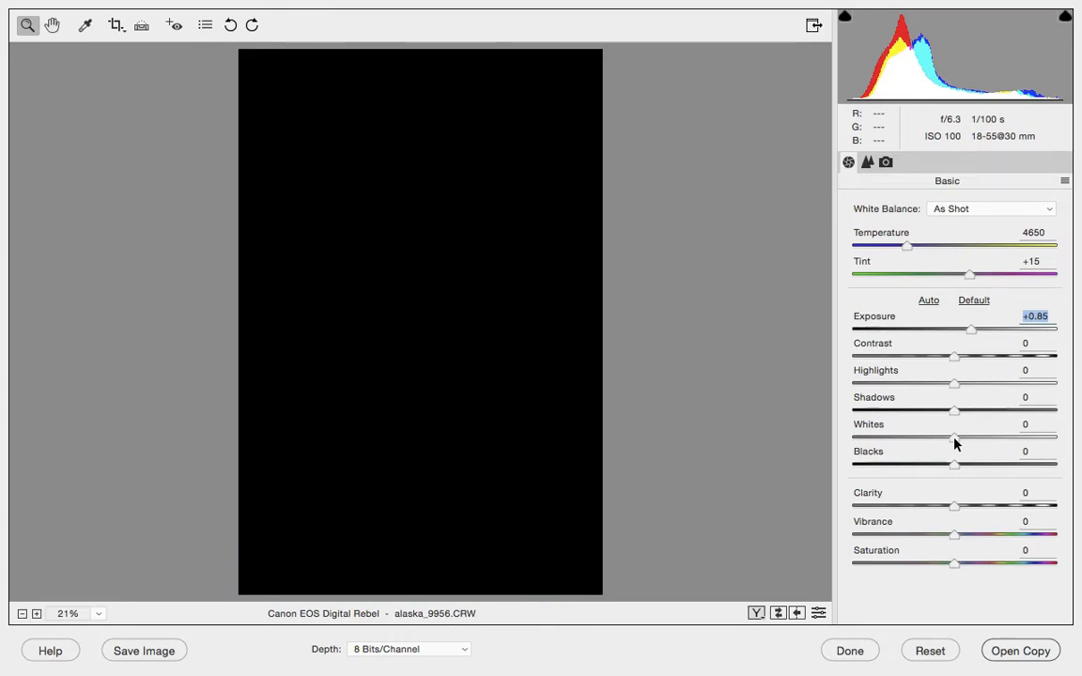
drag(954, 437, 987, 439)
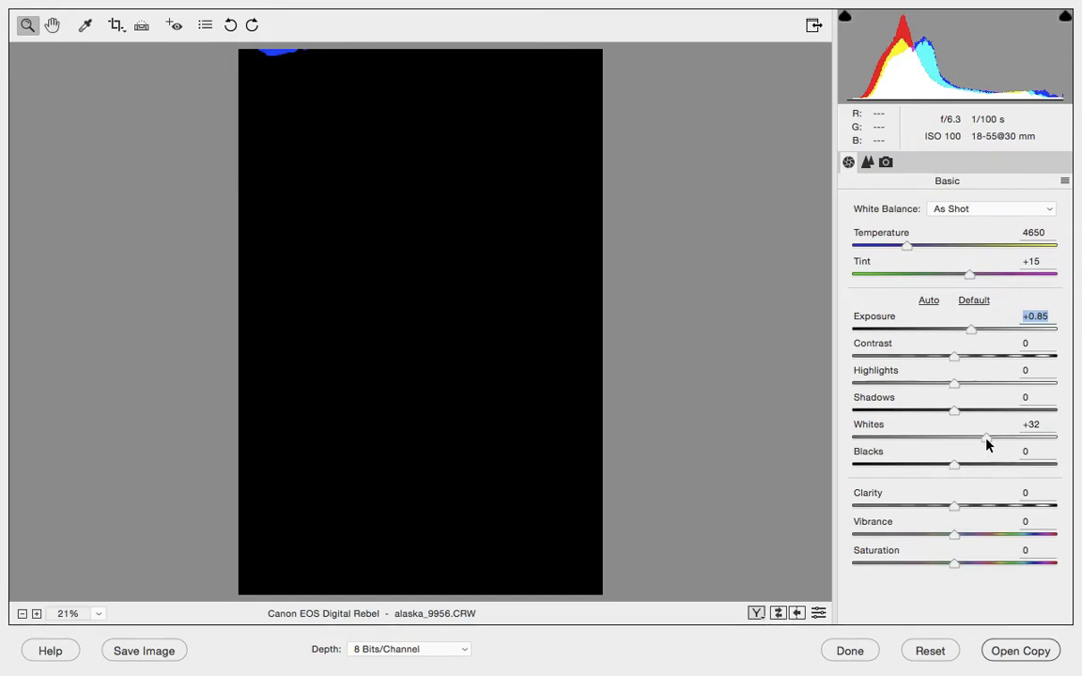
drag(987, 439, 983, 440)
drag(984, 444, 984, 445)
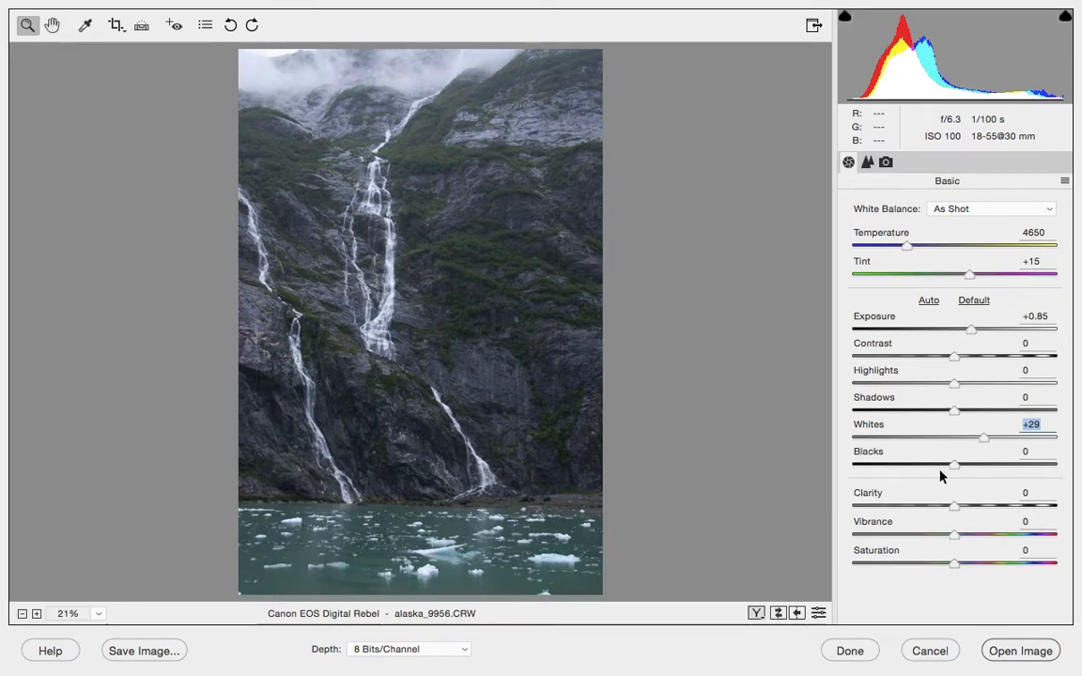
- Lower the Blacks to -38 using the shadow clipping preview, and compare the photo before and after the adjustments
key(alt)
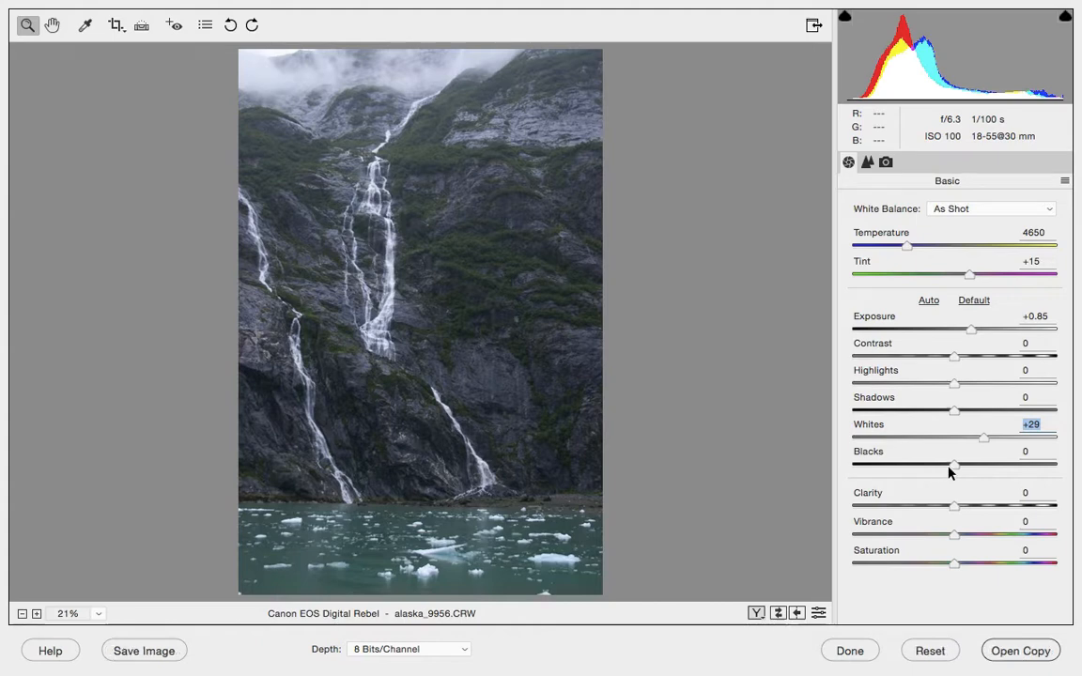
alt+click(954, 464)
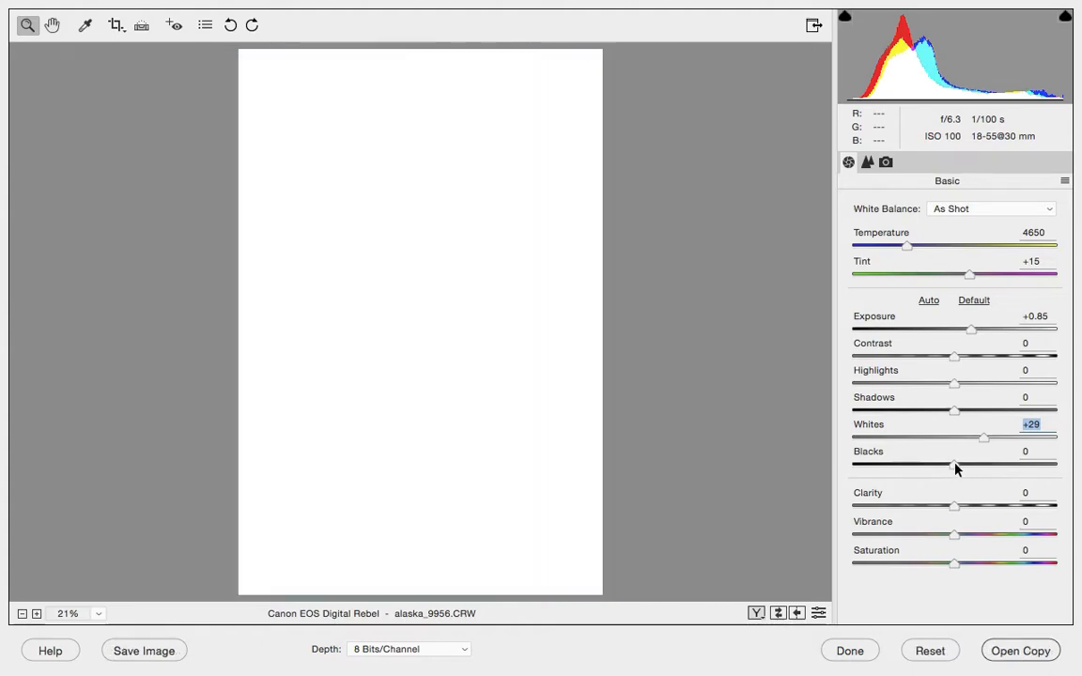
drag(955, 468, 915, 475)
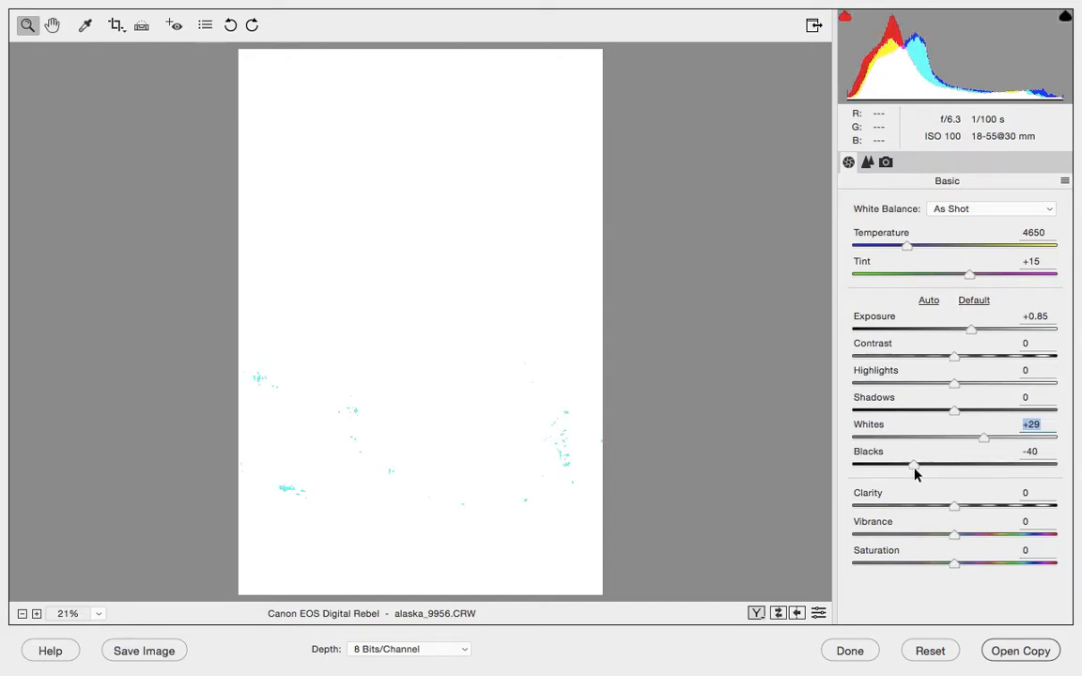
drag(914, 474, 918, 475)
drag(918, 474, 918, 475)
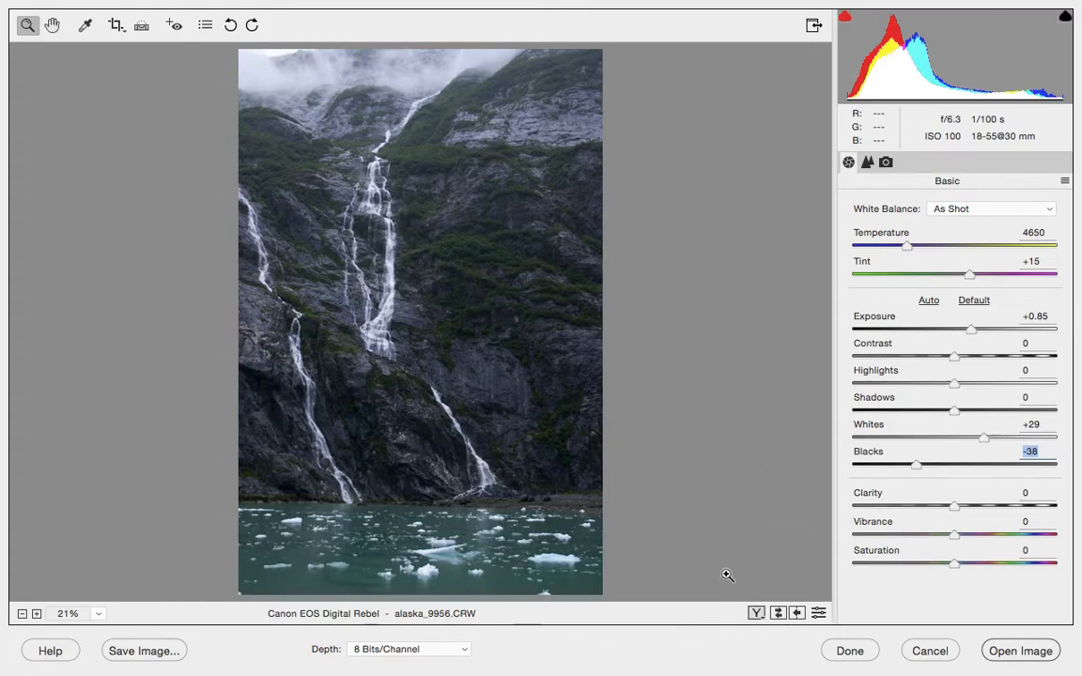
click(778, 613)
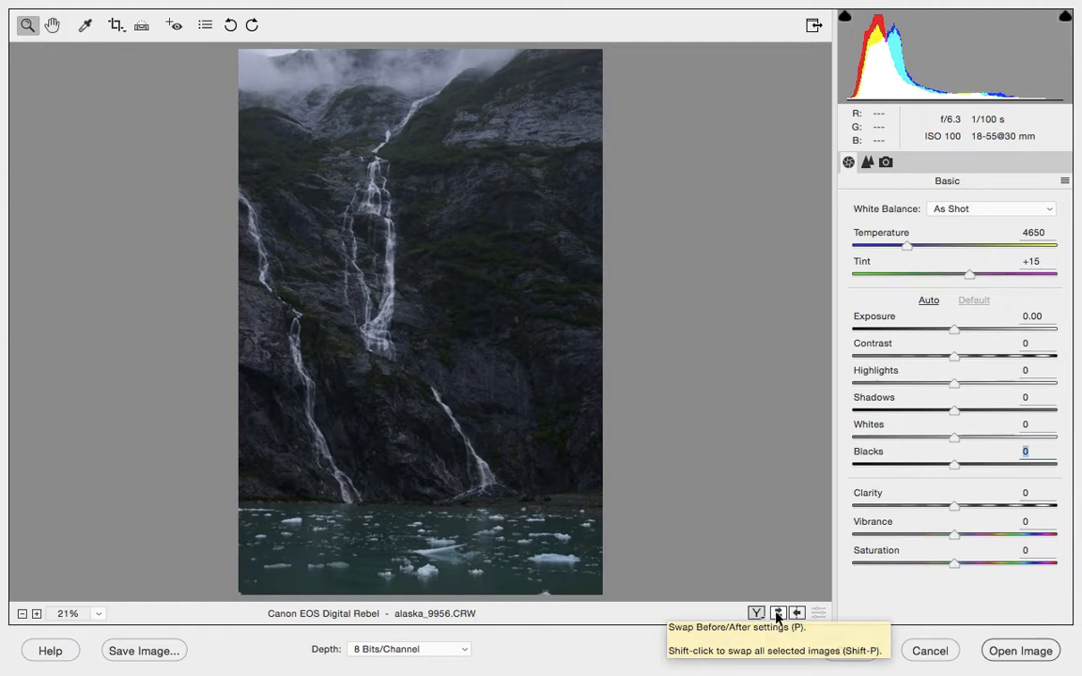
click(778, 613)
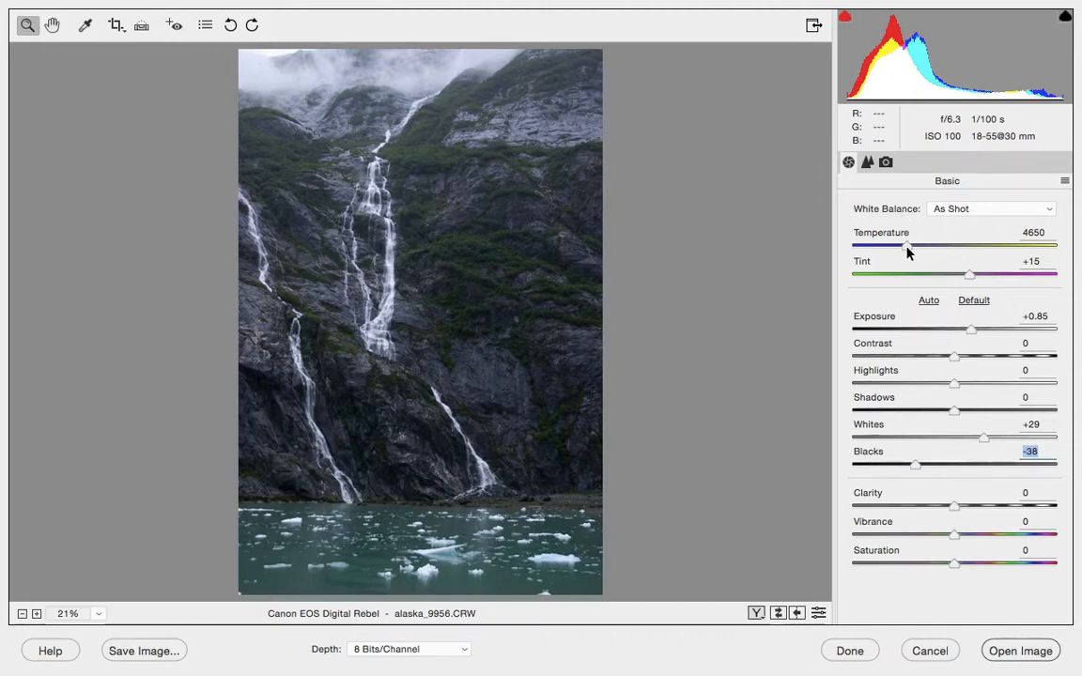
- Try warming the photo up to a Temperature of 5300, and restore the As Shot white balance
drag(907, 252, 918, 252)
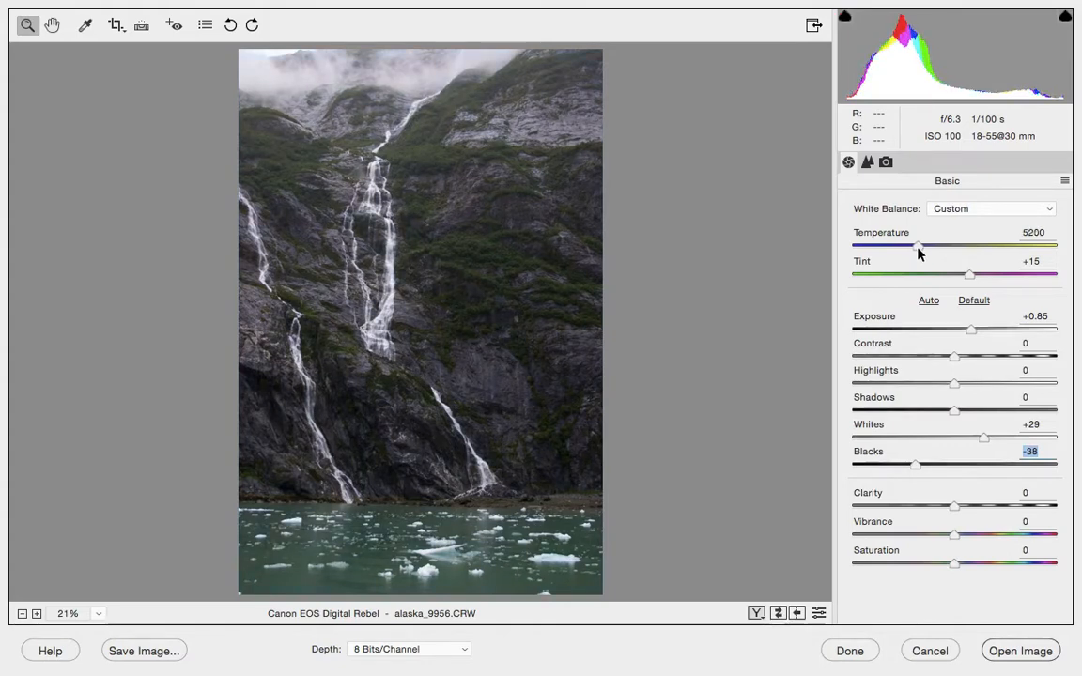
drag(917, 252, 921, 254)
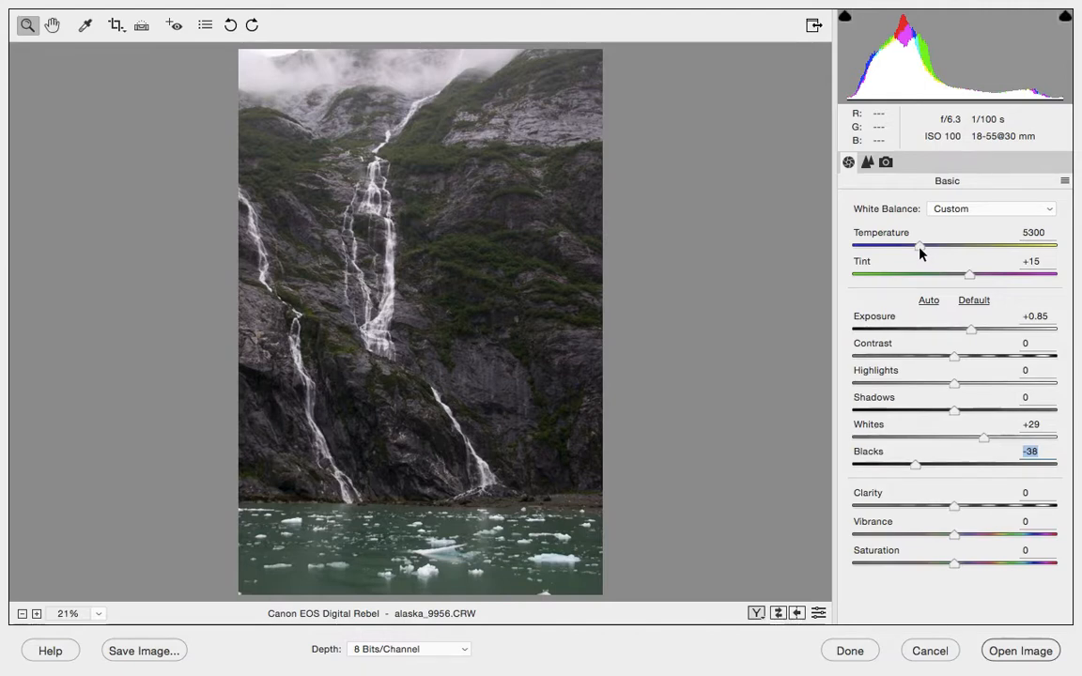
drag(919, 251, 907, 251)
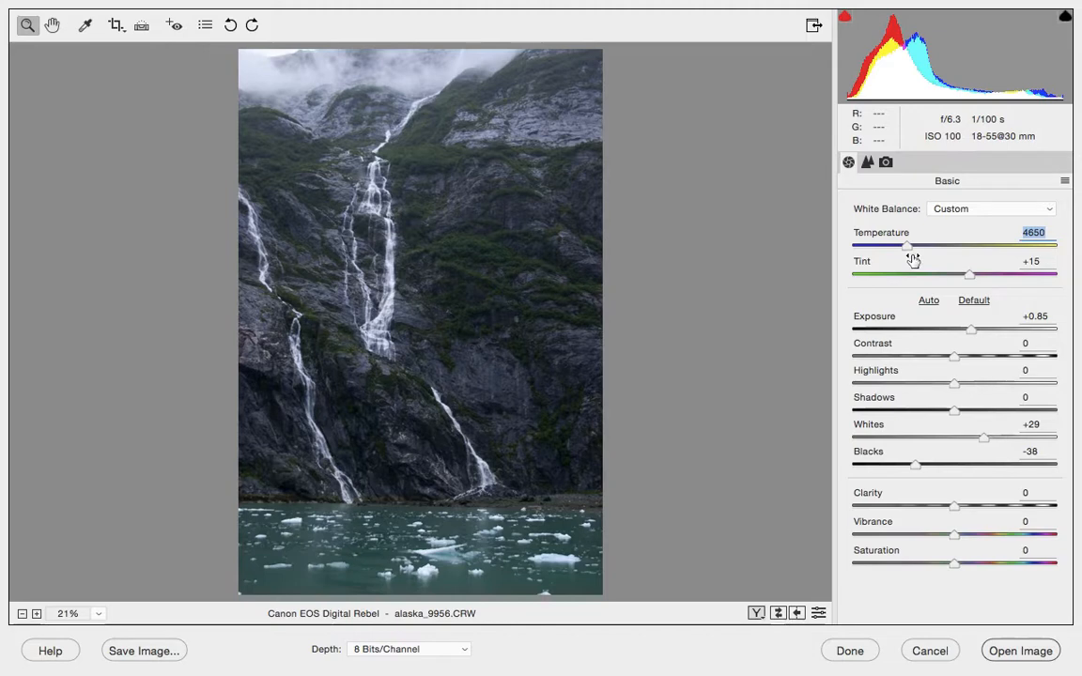
click(1049, 210)
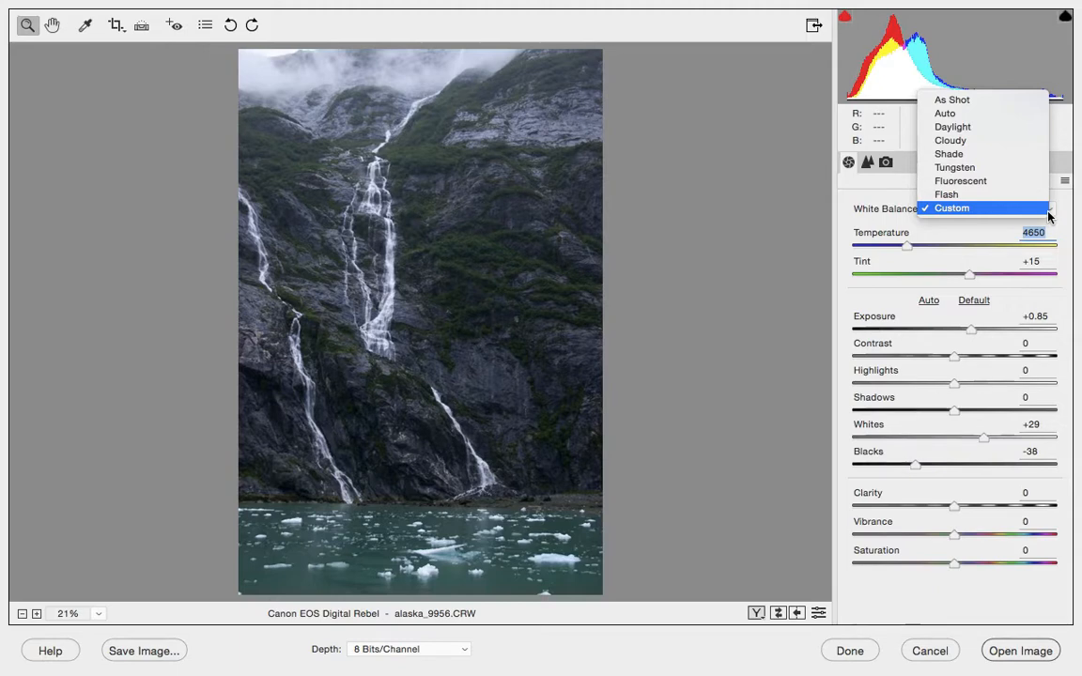
click(997, 102)
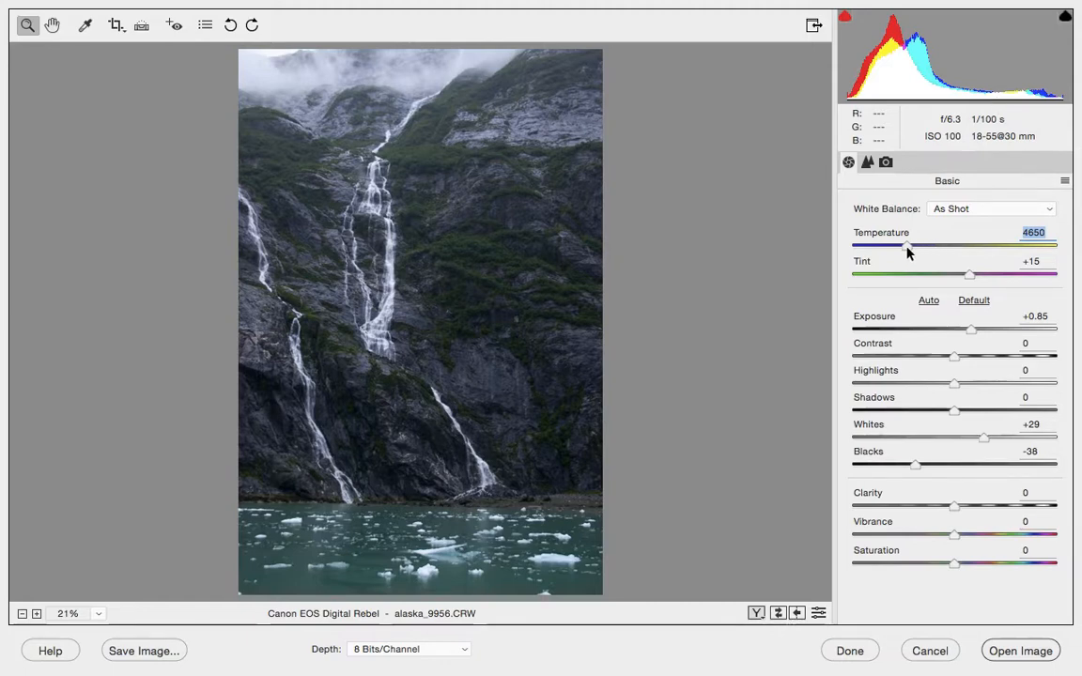
- Try cooling the photo to a Temperature of 4400, and return the white balance to As Shot
drag(905, 251, 902, 251)
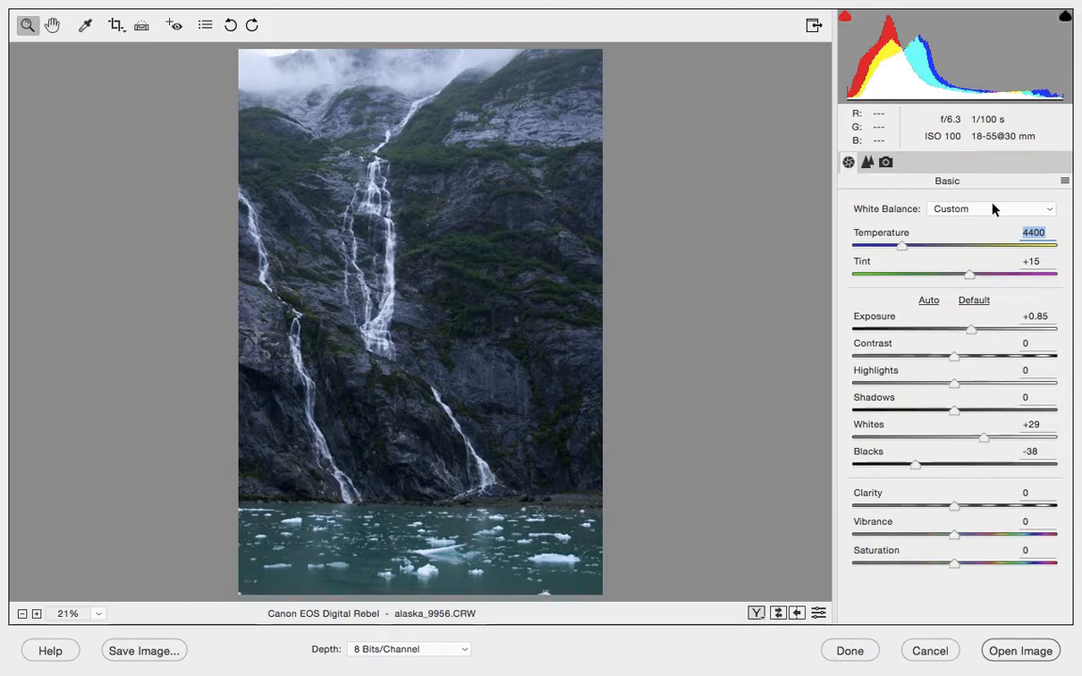
click(1046, 213)
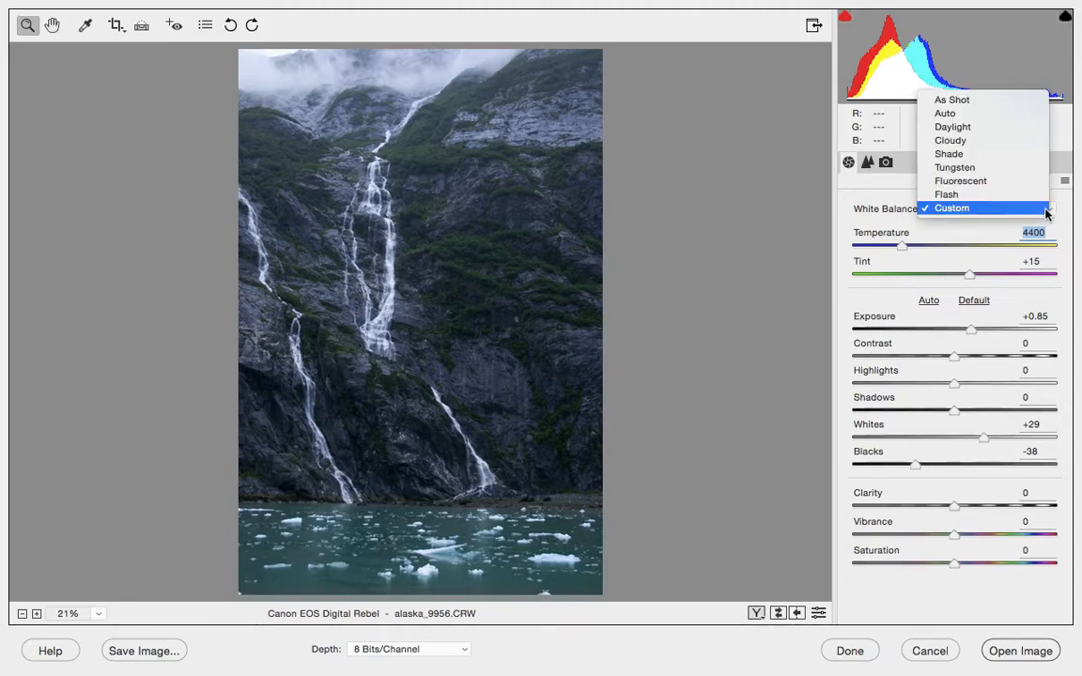
click(919, 101)
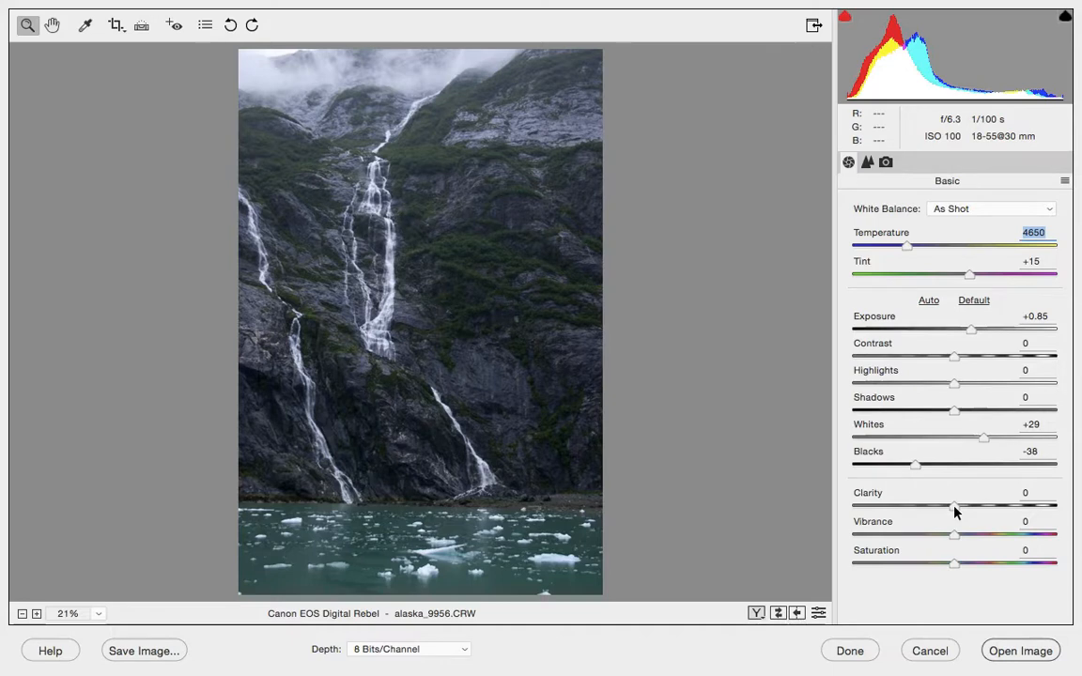
- Test a Clarity boost, reset it to 0 for comparison, and set the Clarity to +30
drag(954, 512, 984, 512)
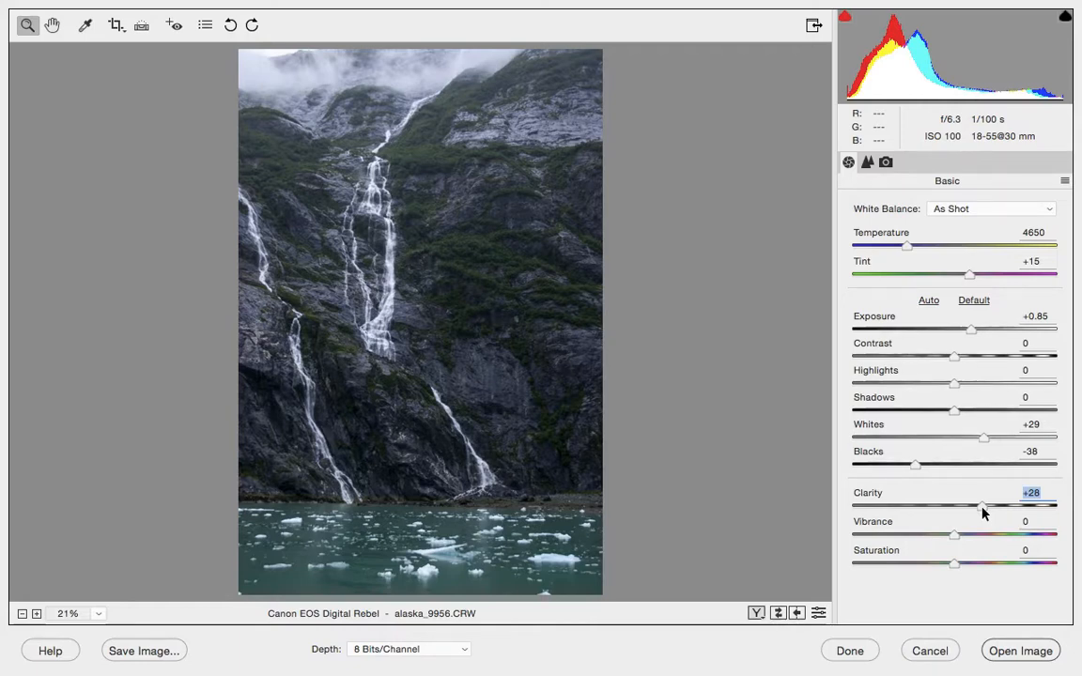
double_click(982, 508)
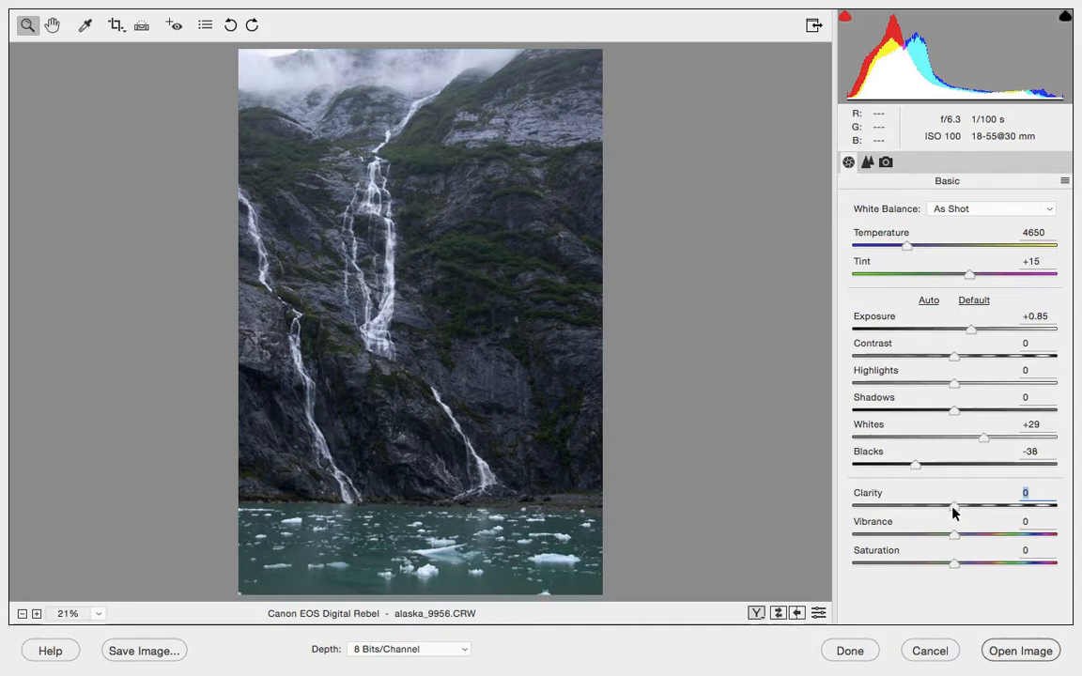
drag(954, 512, 983, 517)
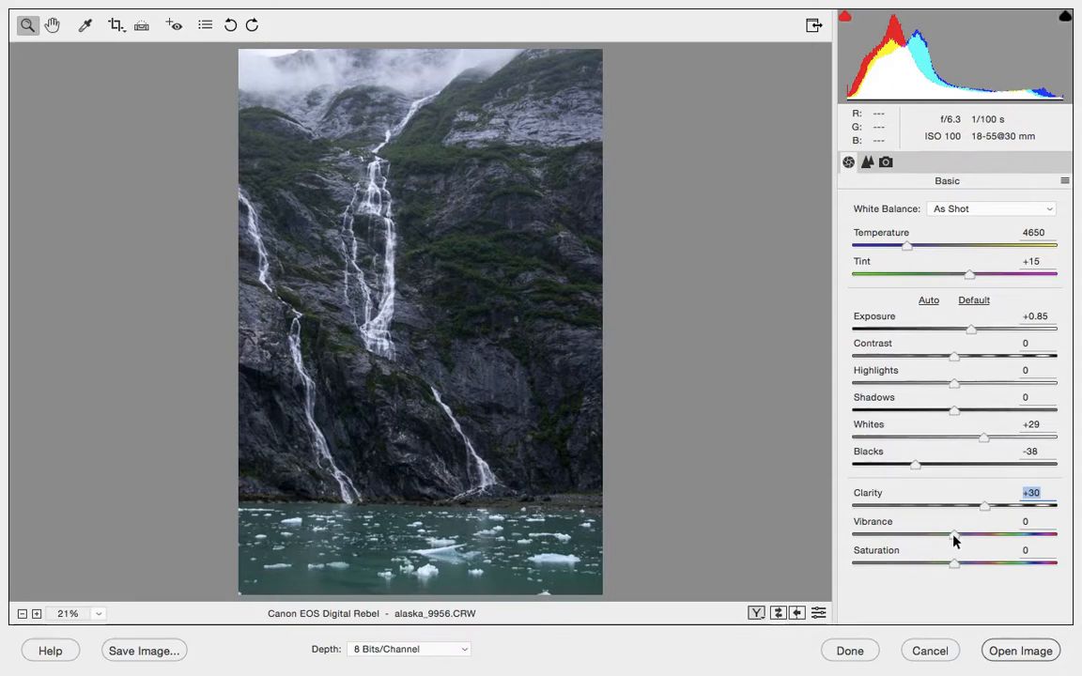
- Try raising the Vibrance to +46 and lowering it to -45, and reset it to 0
drag(954, 540, 1001, 546)
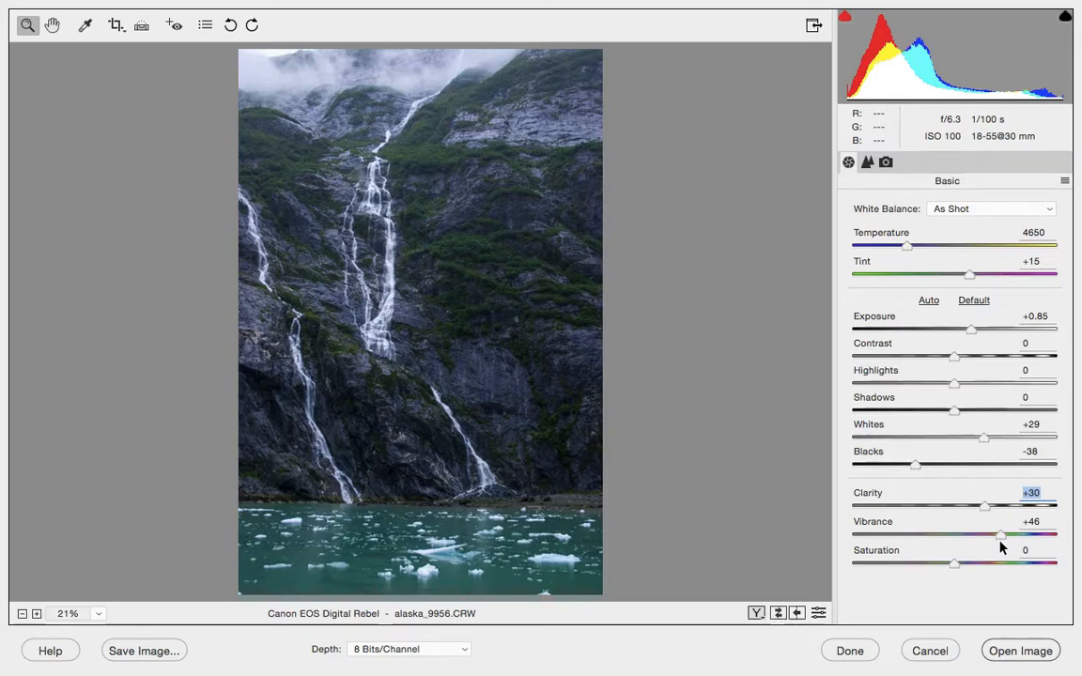
drag(1001, 546, 908, 546)
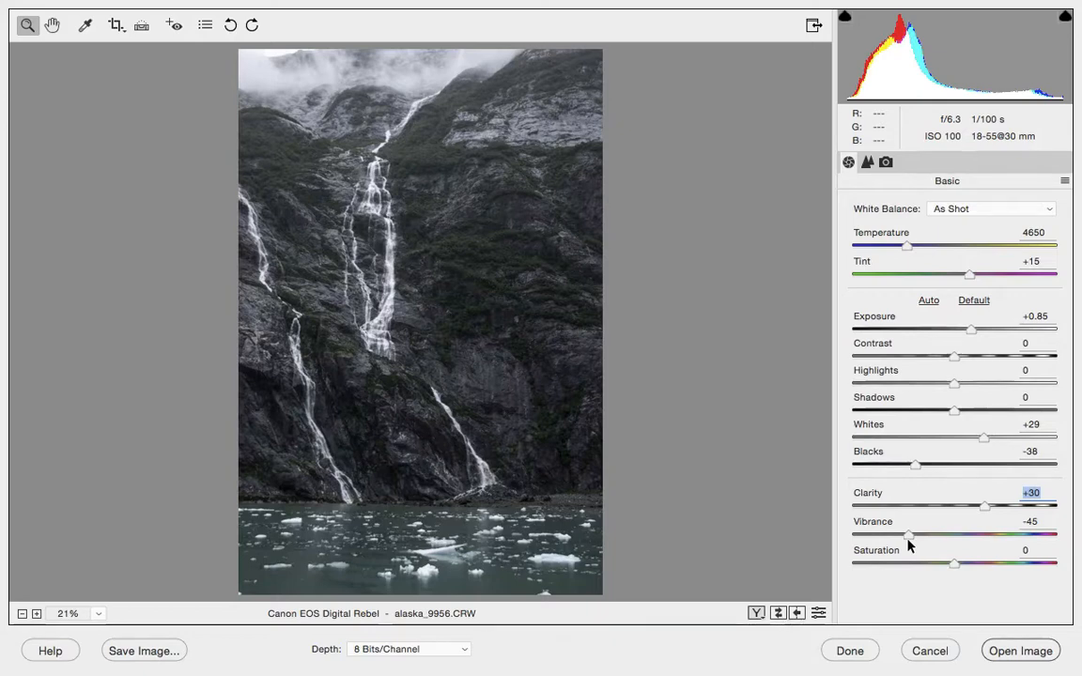
drag(908, 543, 911, 540)
double_click(911, 540)
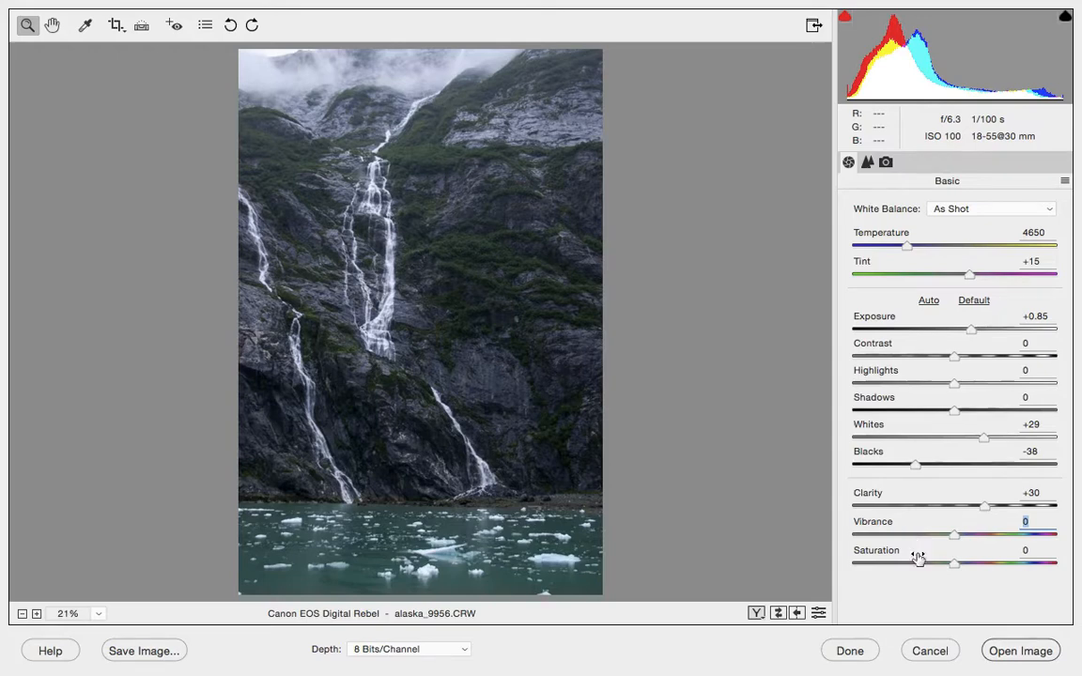
- Open the adjusted raw photo in the Photoshop Elements Editor and launch the Nik Collection's Viveza 2 filter on it
click(1019, 651)
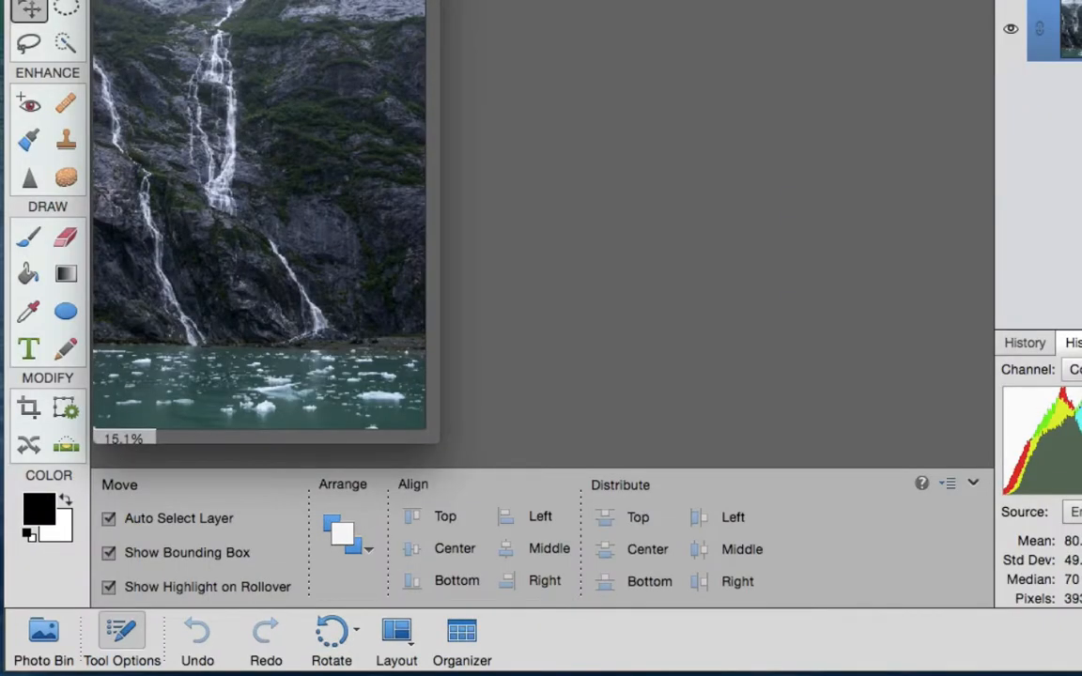
click(644, 0)
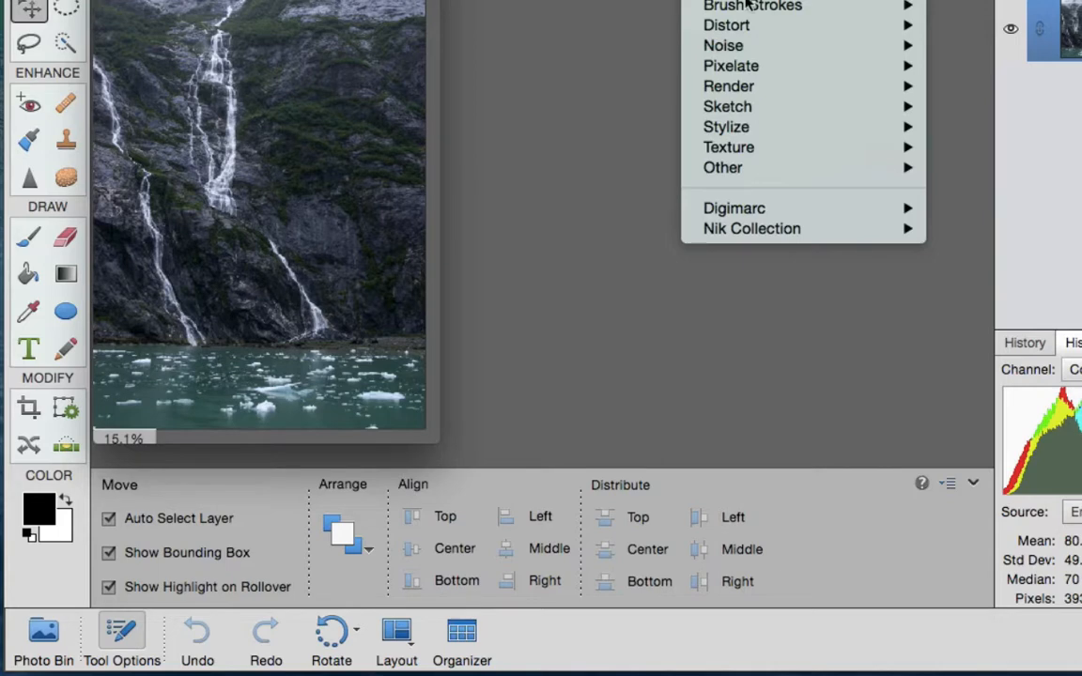
mouse_move(751, 230)
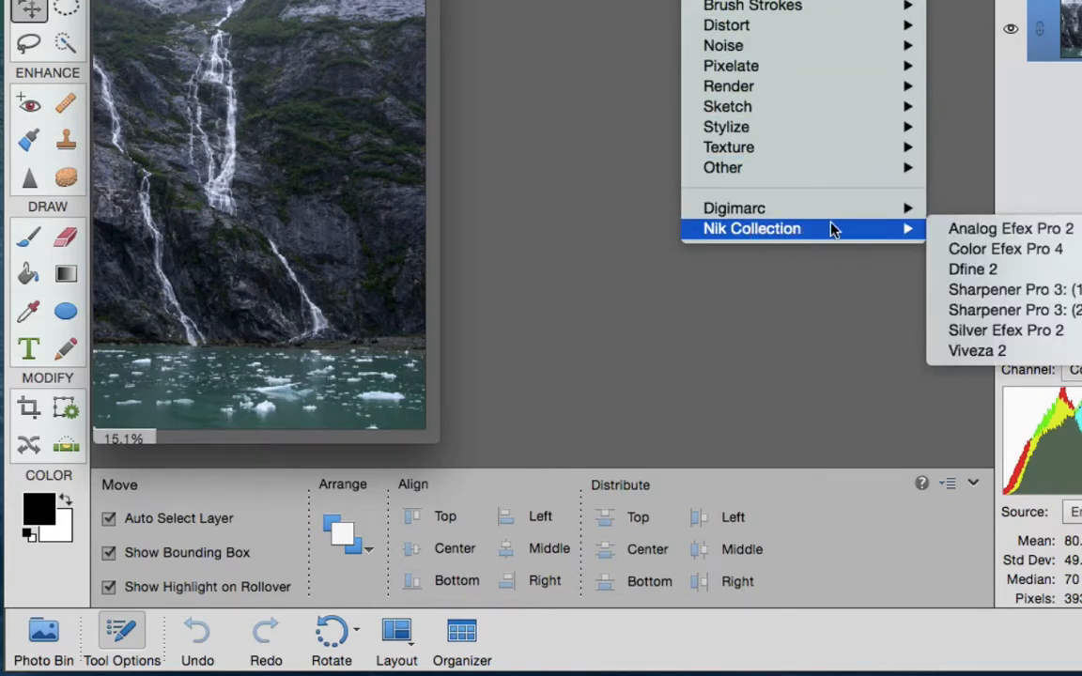
click(977, 351)
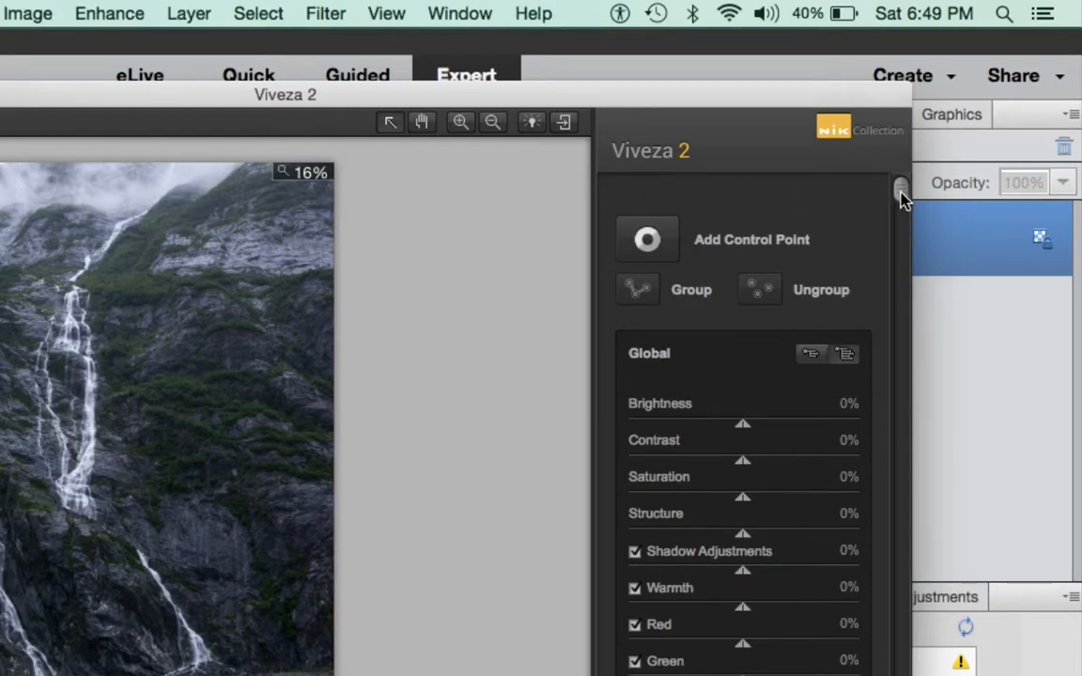
- Set the global Brightness to 3% and the global Structure to 34%
mouse_move(900, 195)
mouse_down()
mouse_move(928, 413)
mouse_move(930, 675)
mouse_move(899, 633)
mouse_move(883, 191)
mouse_up()
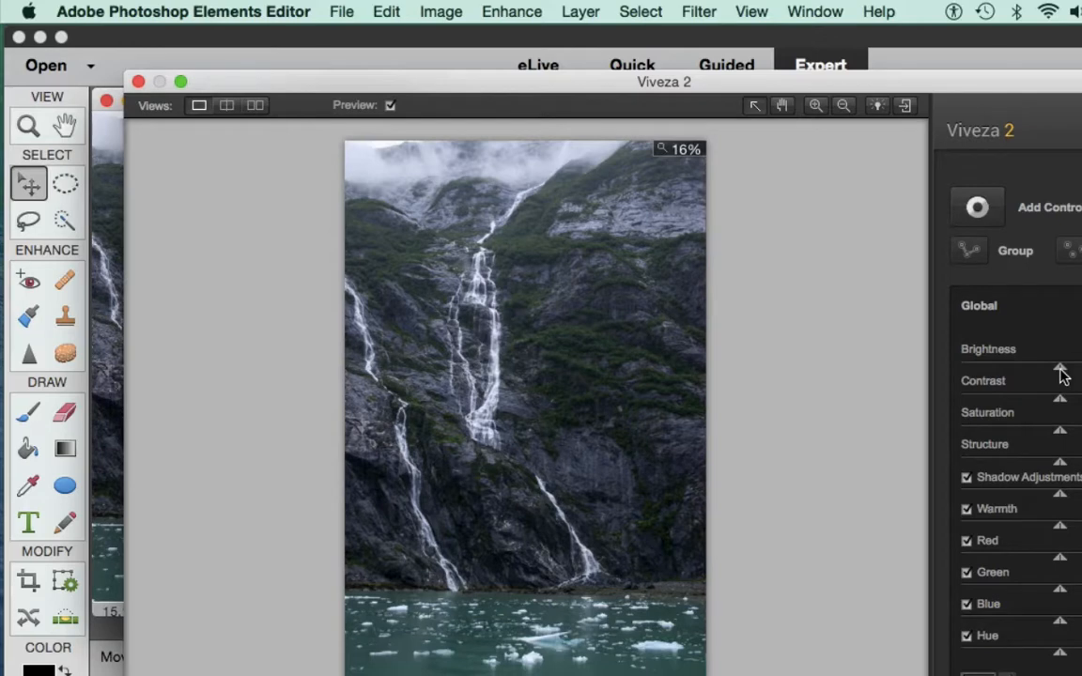
drag(1061, 370, 1063, 370)
drag(1063, 372, 1064, 374)
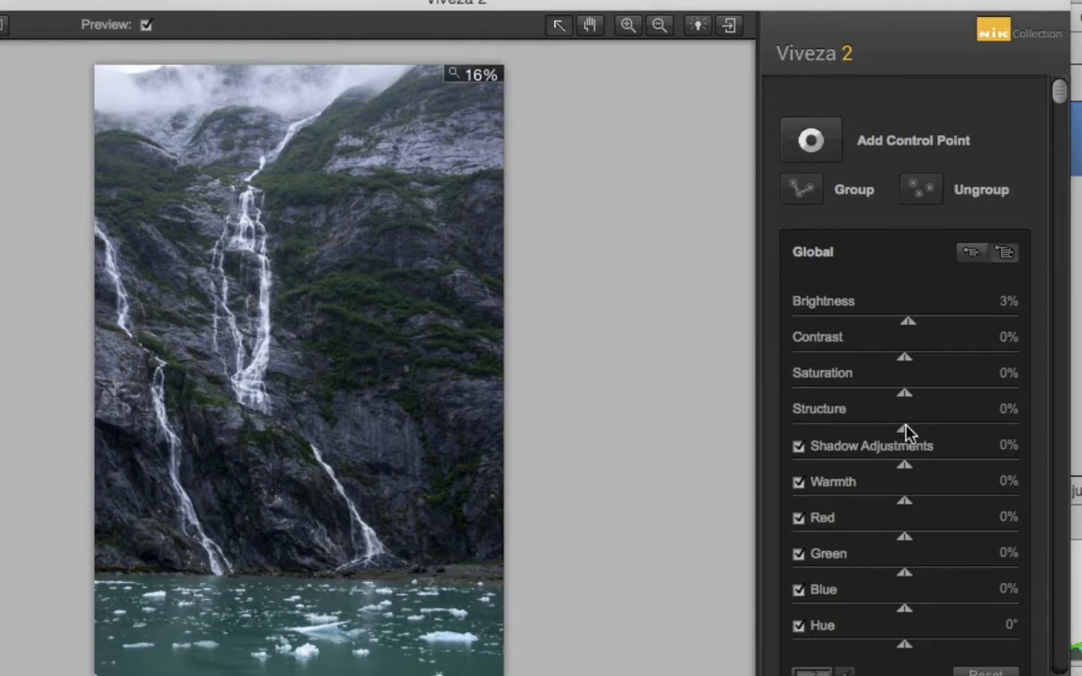
drag(904, 428, 939, 433)
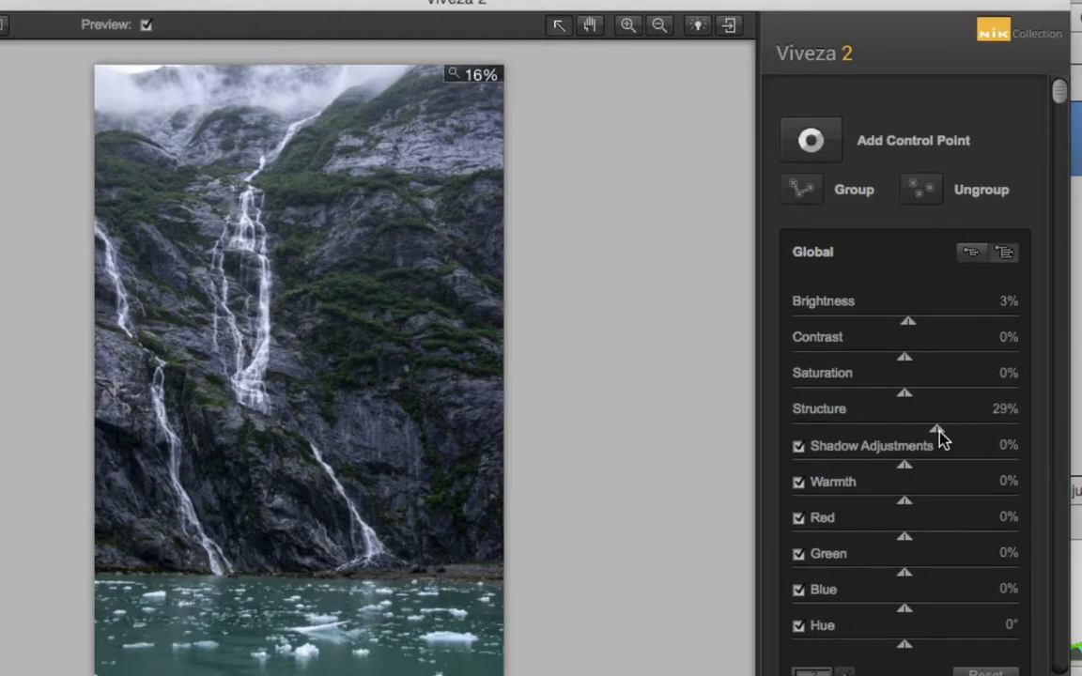
mouse_move(938, 430)
mouse_down()
mouse_move(871, 430)
mouse_move(928, 443)
mouse_move(894, 431)
mouse_move(944, 437)
mouse_move(903, 425)
mouse_move(943, 427)
mouse_up()
- Try warming the whole photo, down to a Warmth of 7%, and reset the Warmth to 0%
drag(907, 507, 925, 512)
drag(925, 511, 927, 512)
drag(927, 510, 916, 510)
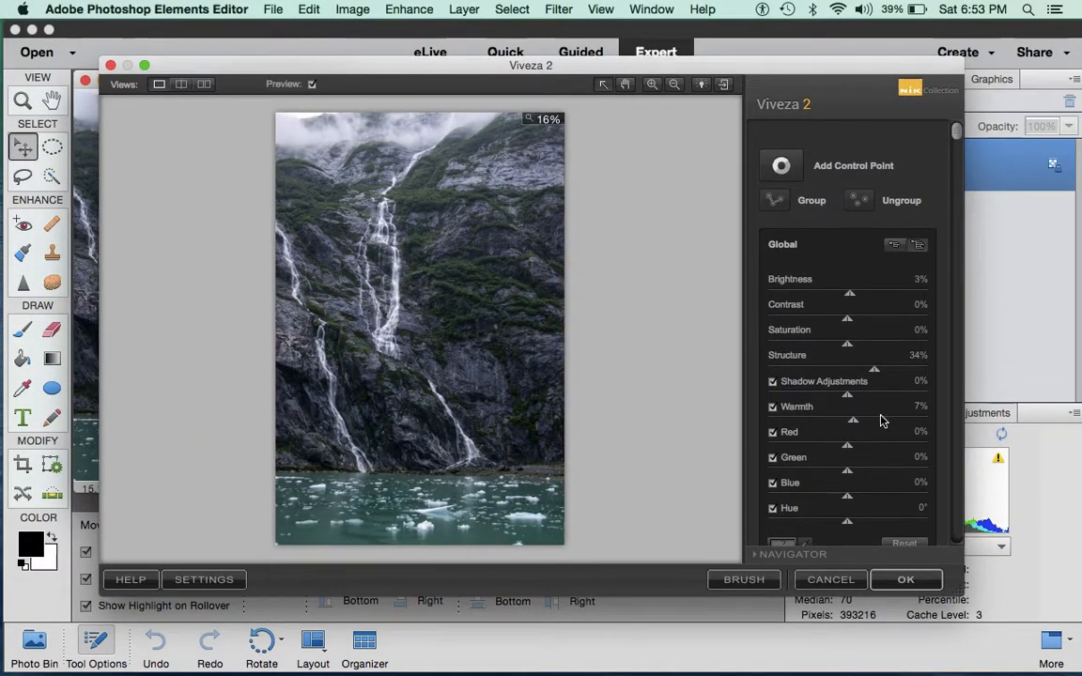
double_click(919, 411)
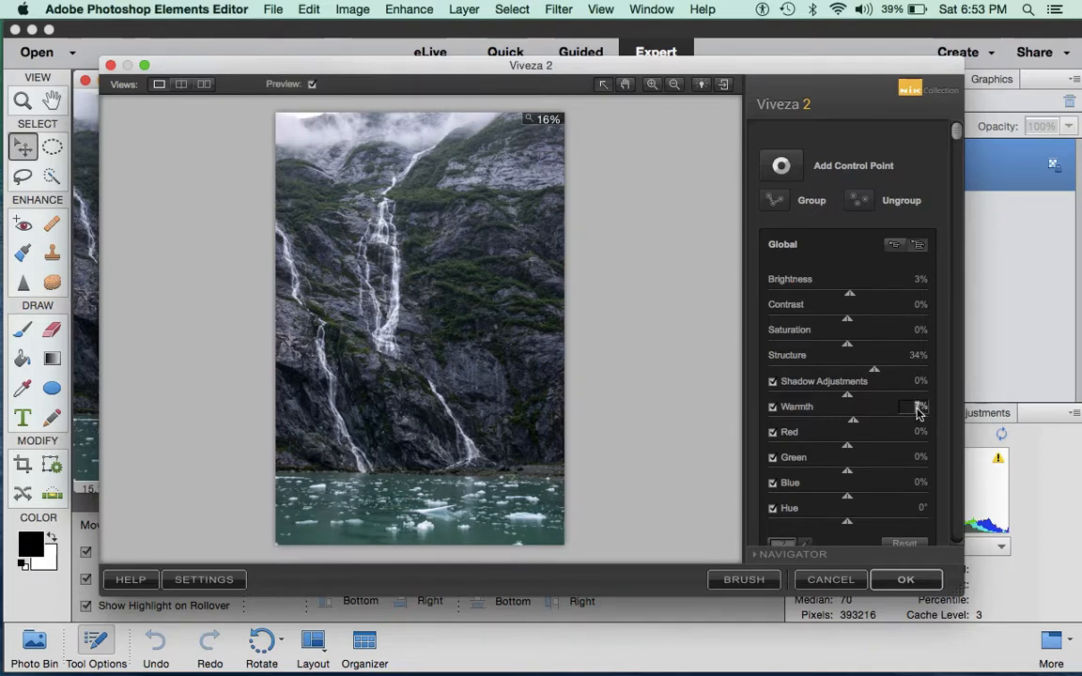
text(0)
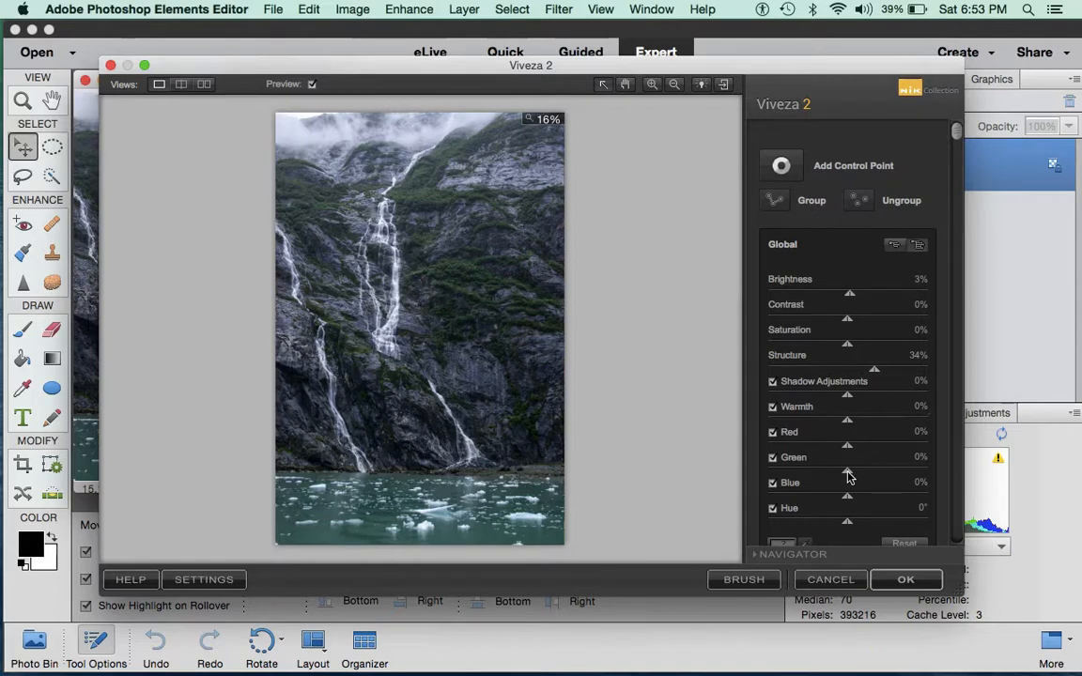
- Try shifting the global Green value slightly, and set it back to 0%
drag(848, 477, 856, 479)
mouse_move(857, 476)
mouse_down()
mouse_move(865, 477)
mouse_move(849, 481)
mouse_up()
click(920, 459)
text(0)
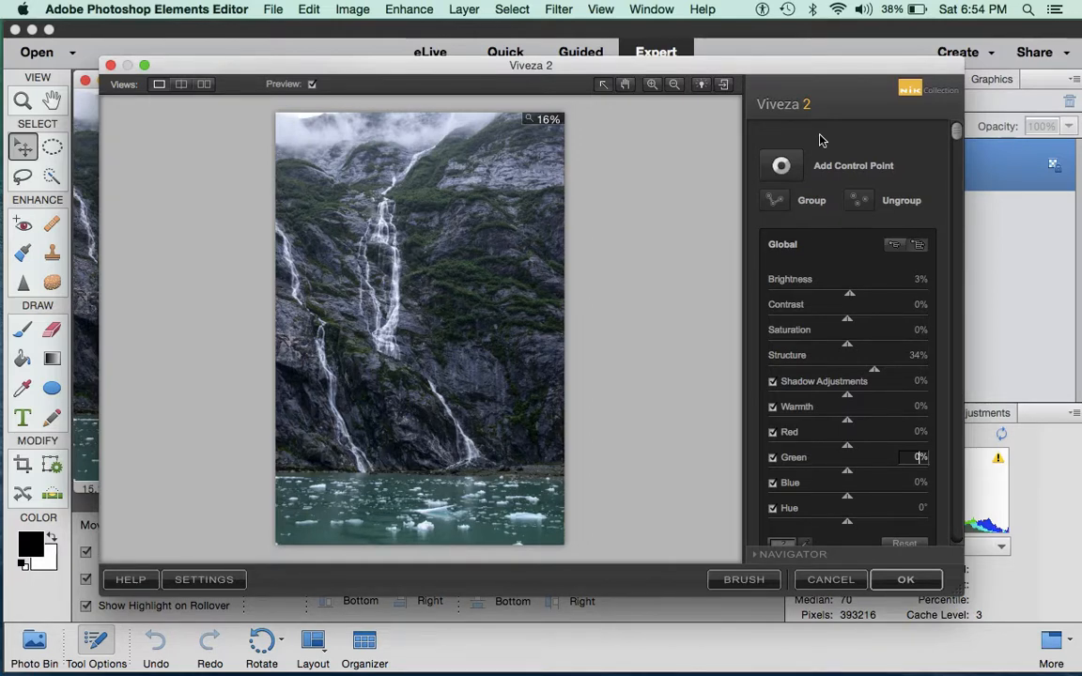
- Add a control point on the clouds above the main waterfall and adjust its area of influence to 12%
click(782, 169)
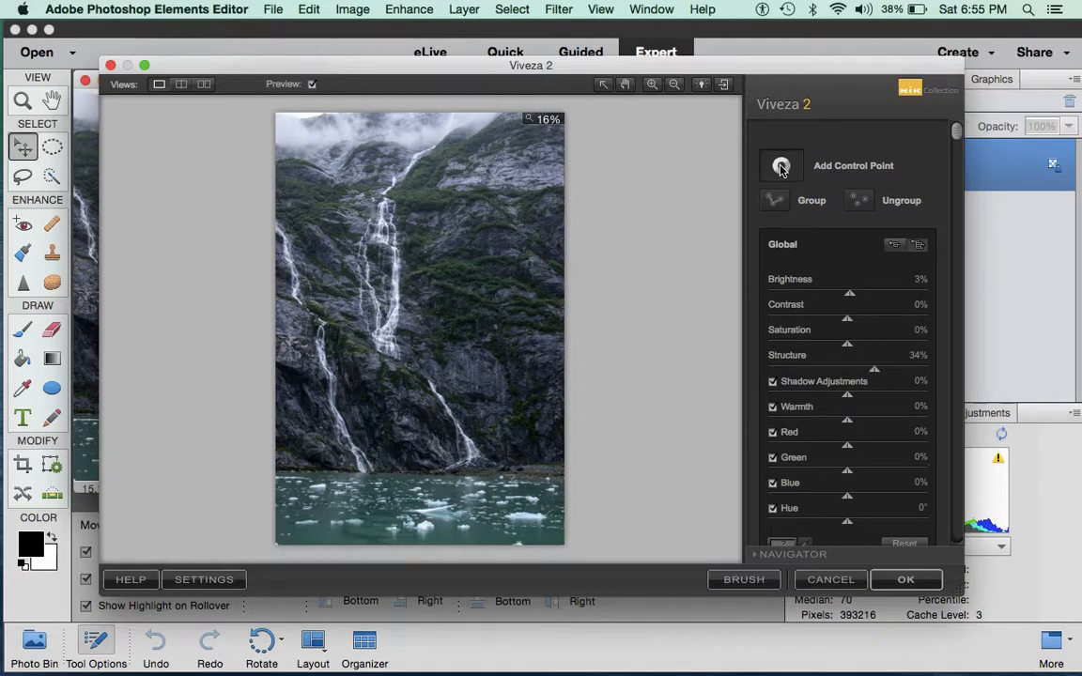
click(781, 168)
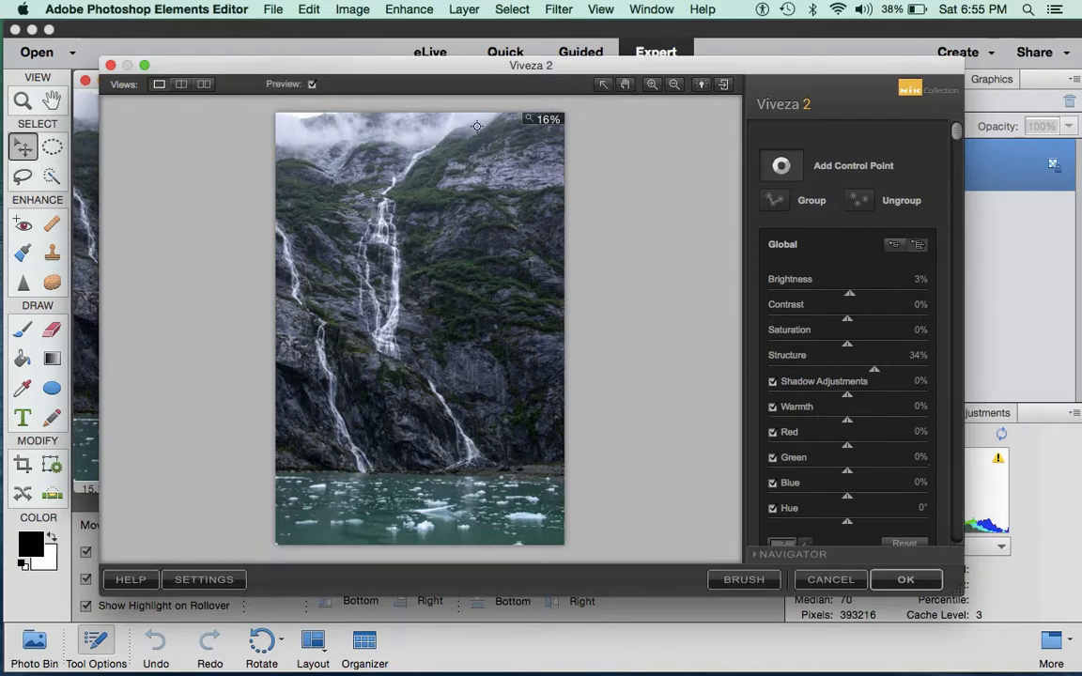
click(403, 124)
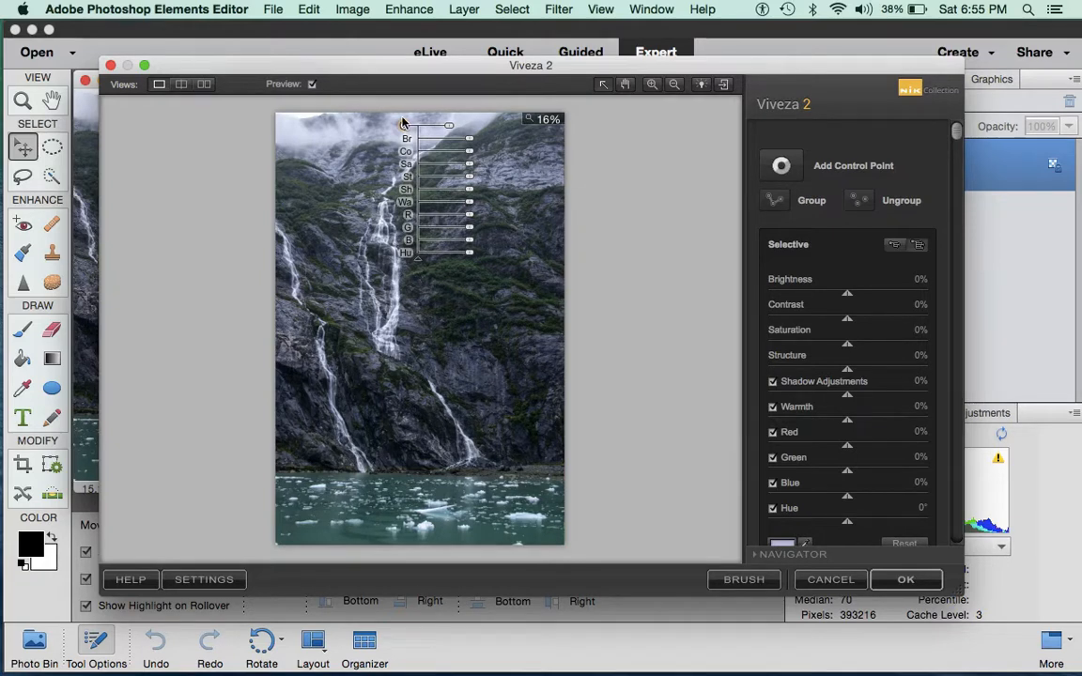
click(450, 129)
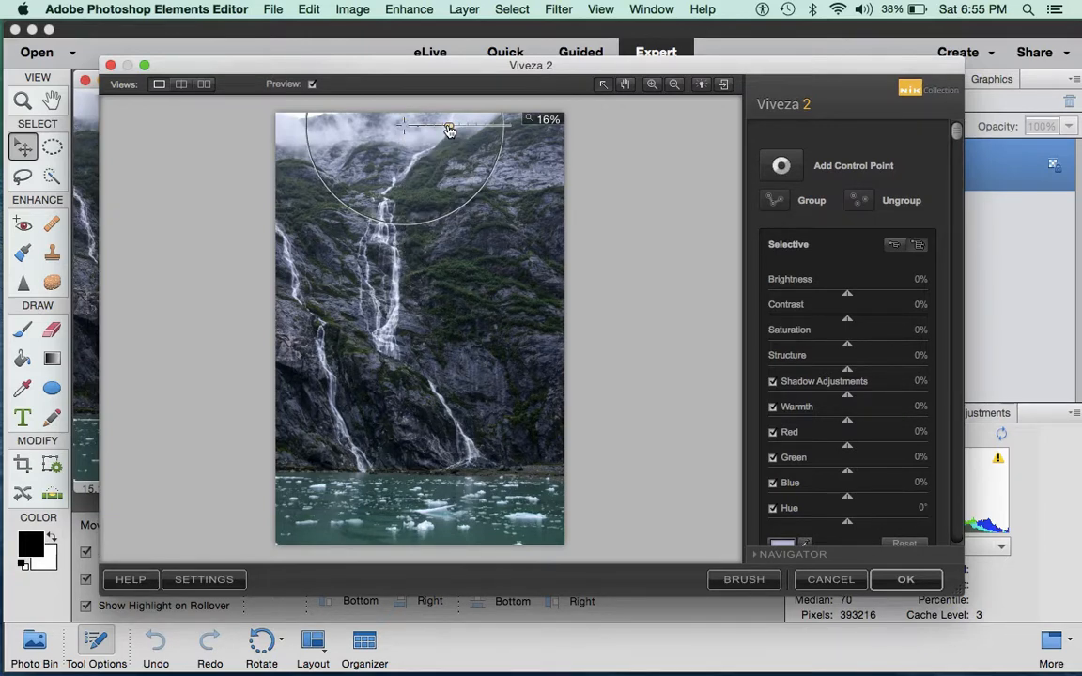
drag(450, 130, 467, 142)
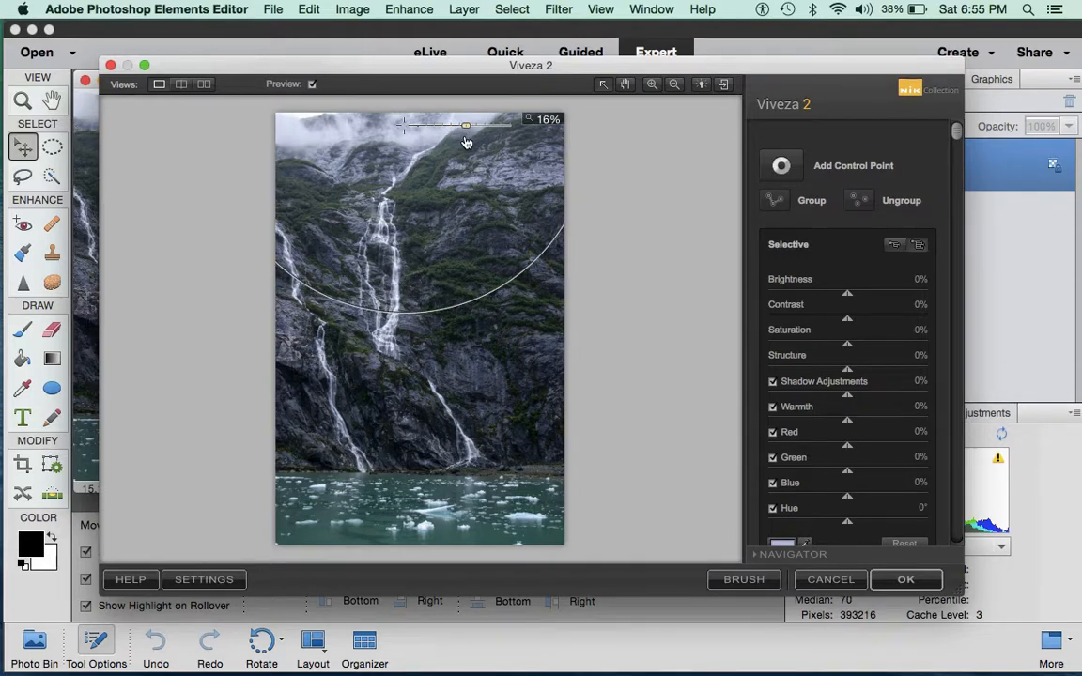
drag(467, 143, 440, 134)
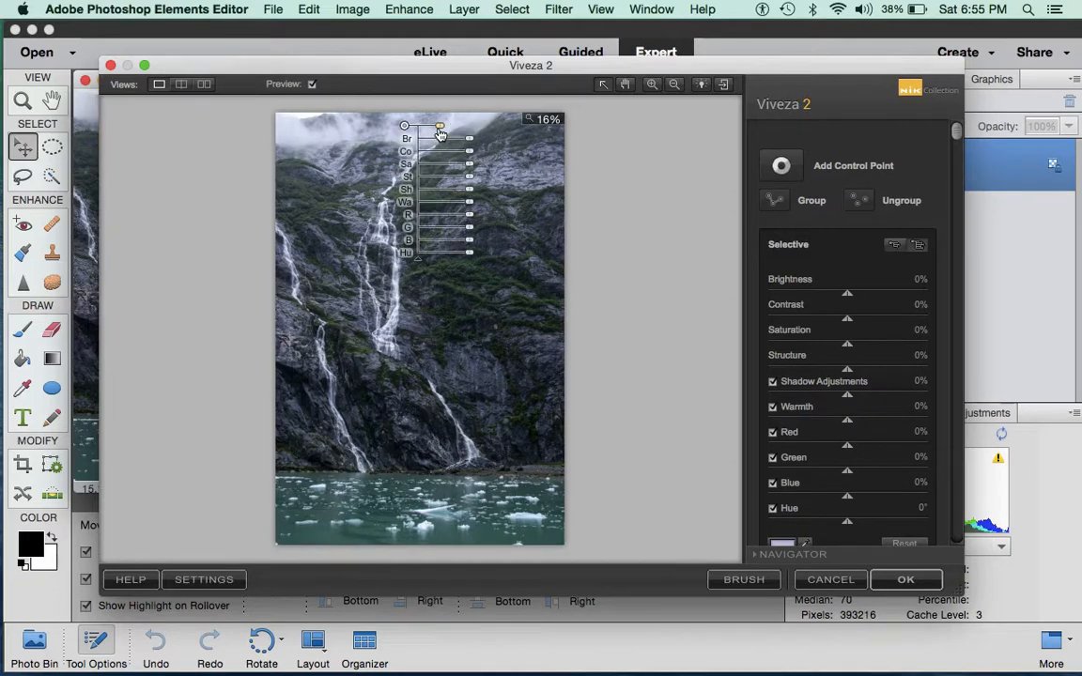
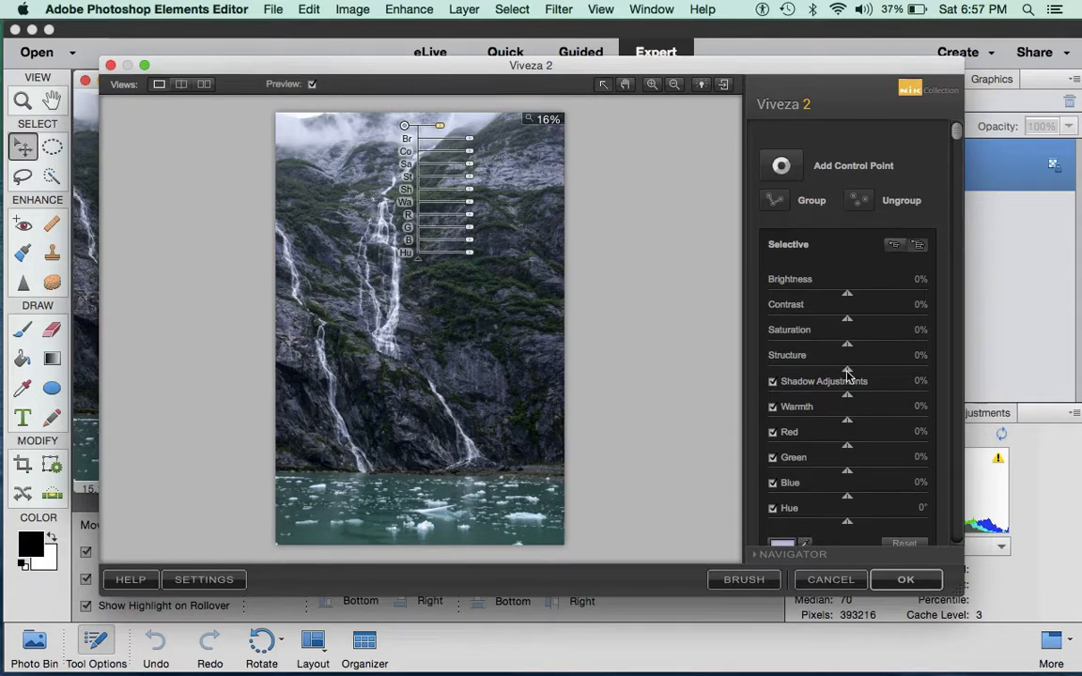
- Set the cloud control point's Structure to 44%, and check its mask before returning to the normal image view
drag(847, 373, 883, 378)
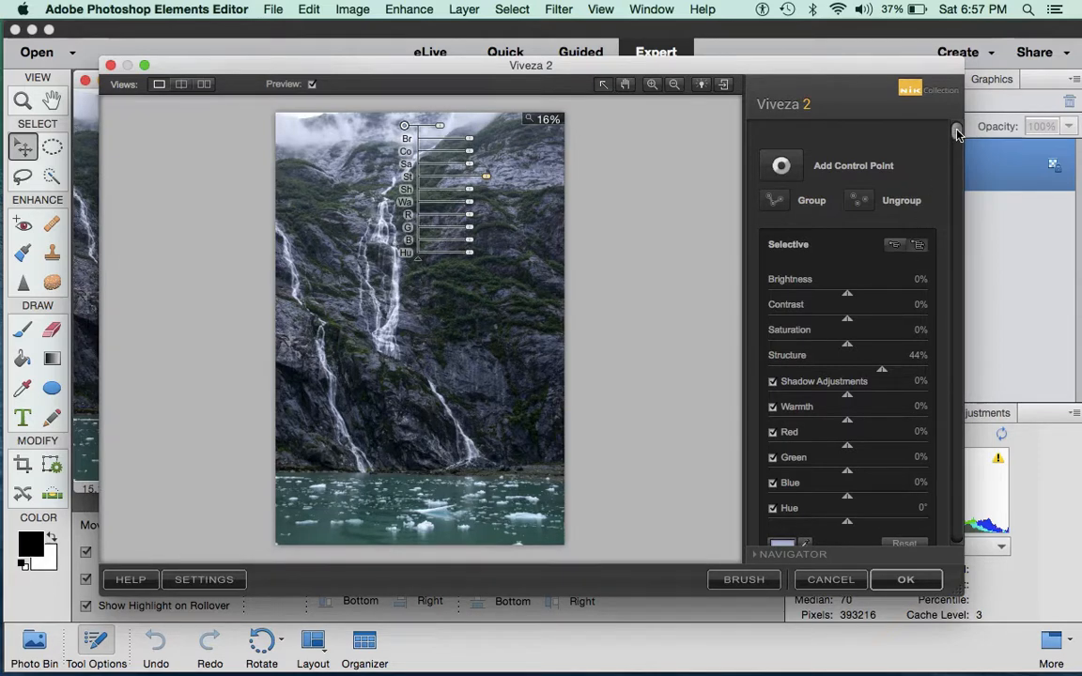
drag(957, 134, 959, 260)
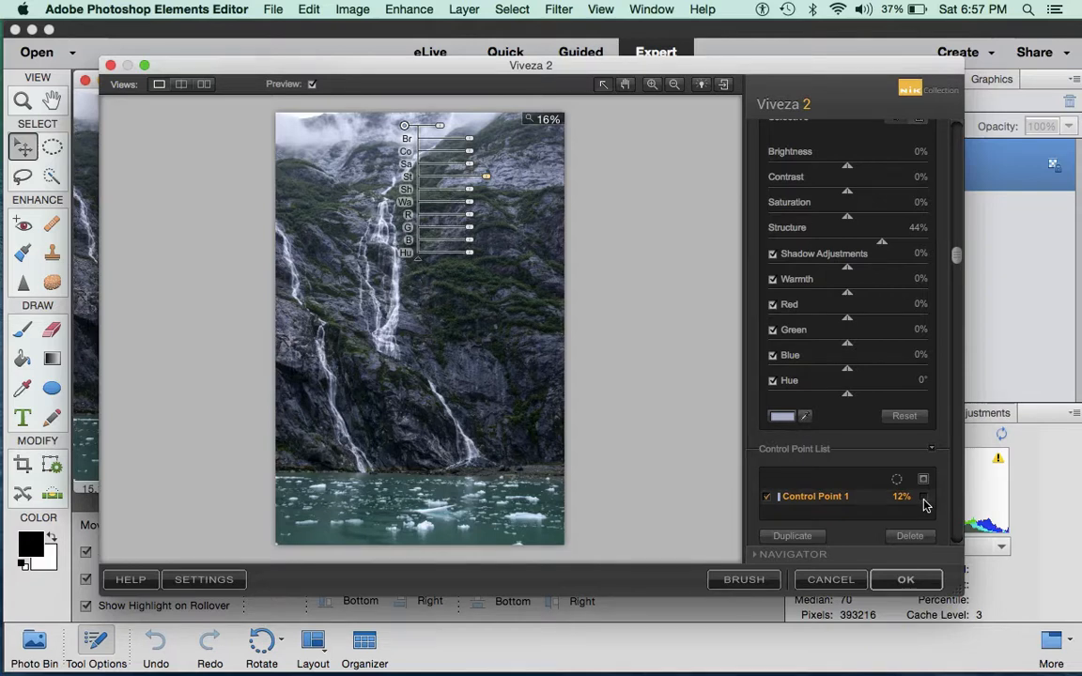
scroll(923, 505, down, 1)
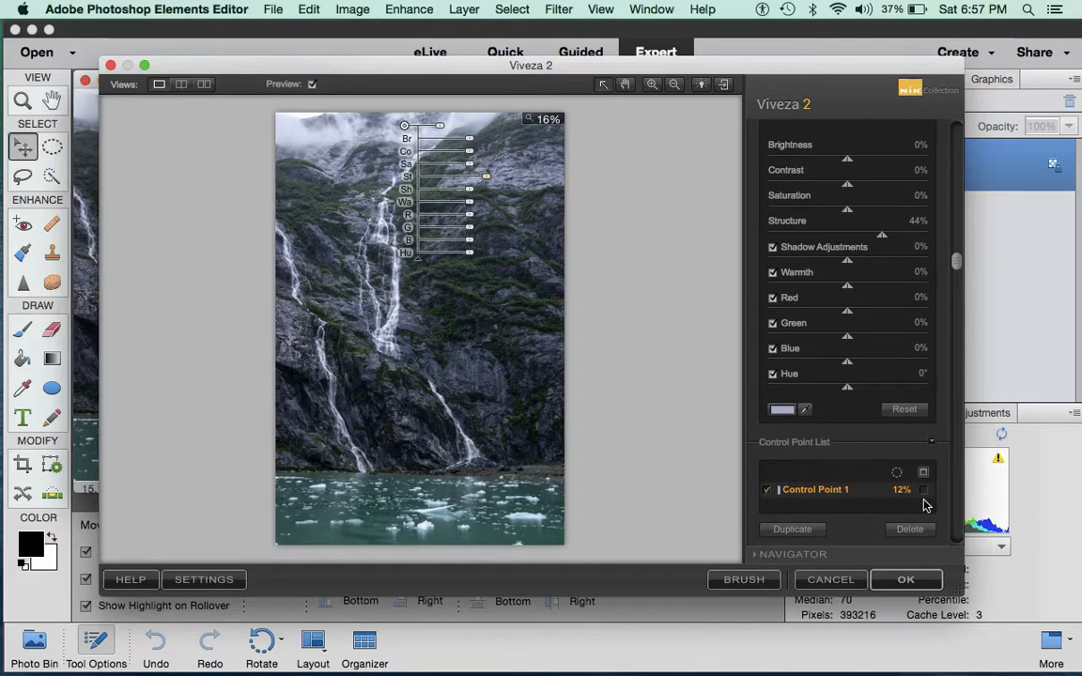
click(925, 491)
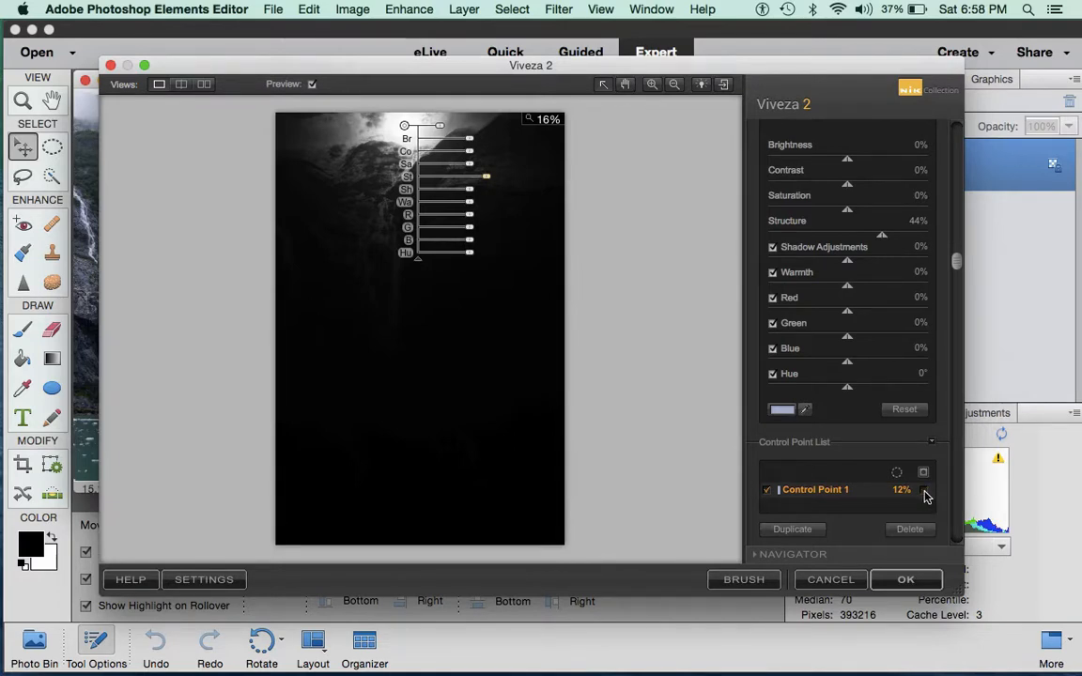
click(926, 496)
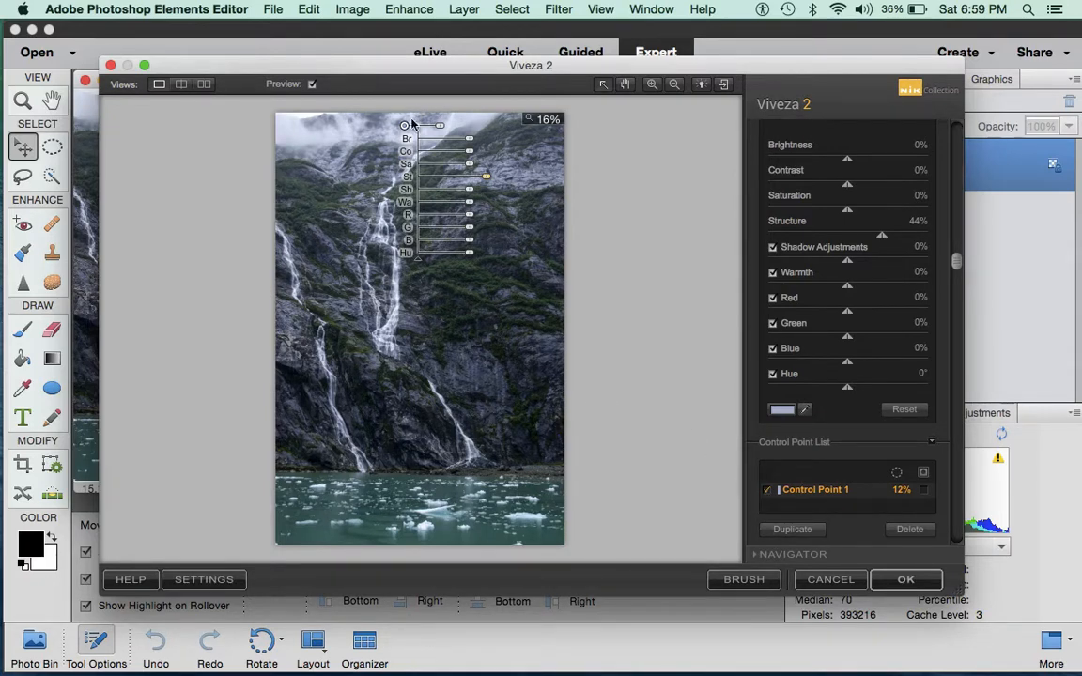
- Duplicate the control point onto the clouds in the photo's upper-left corner, and check the copy's mask and effect
drag(404, 128, 310, 132)
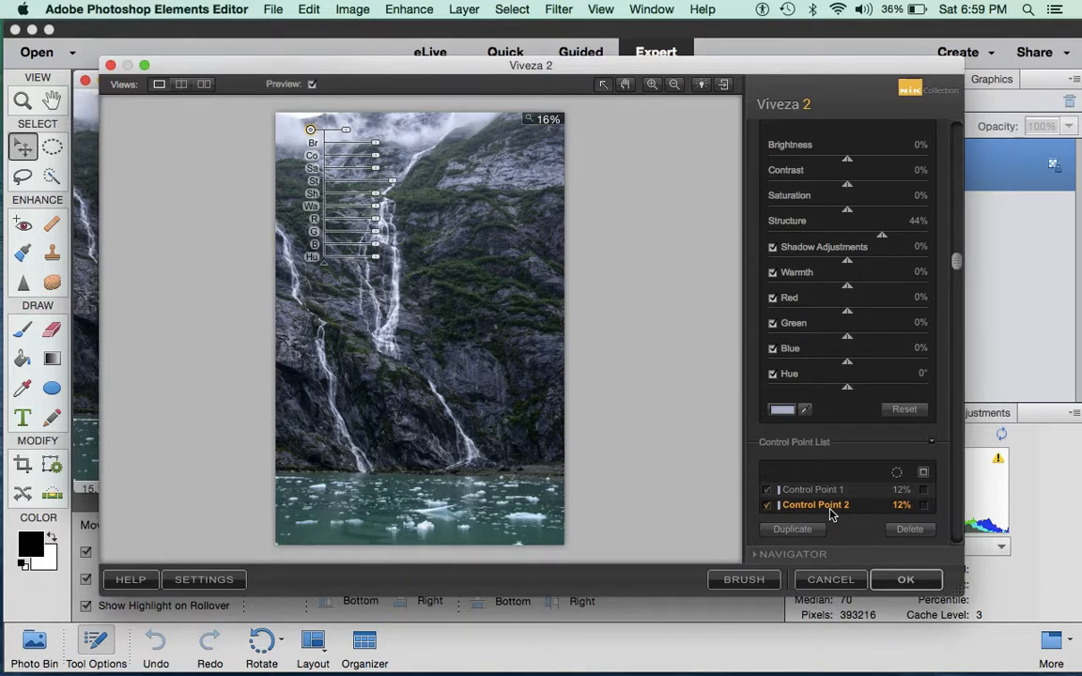
click(924, 507)
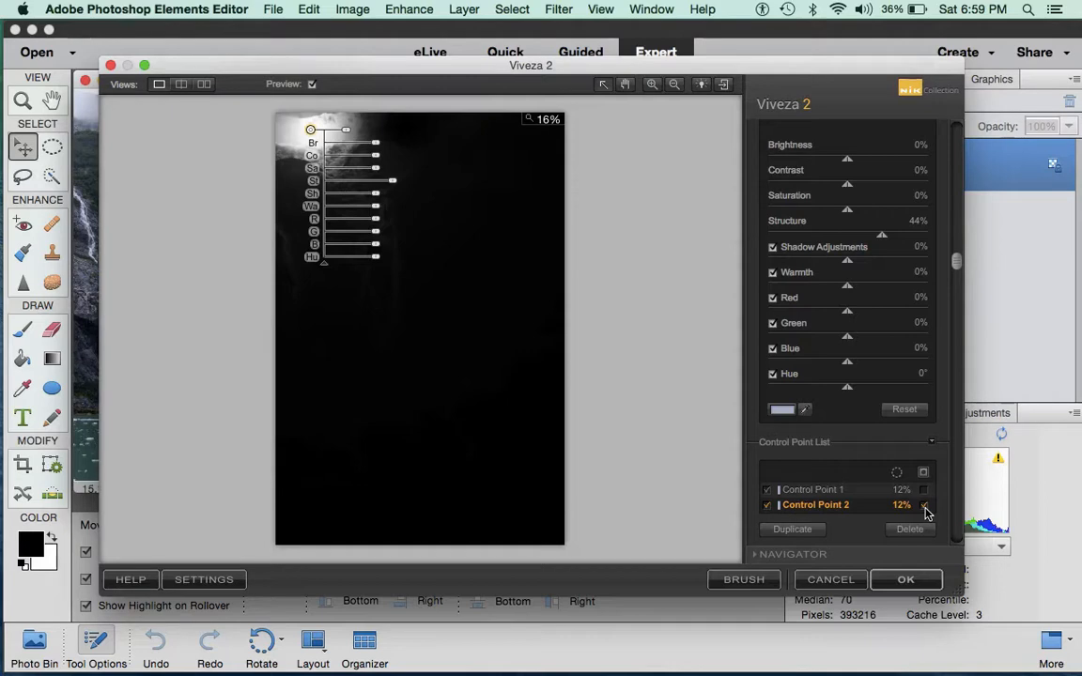
click(925, 507)
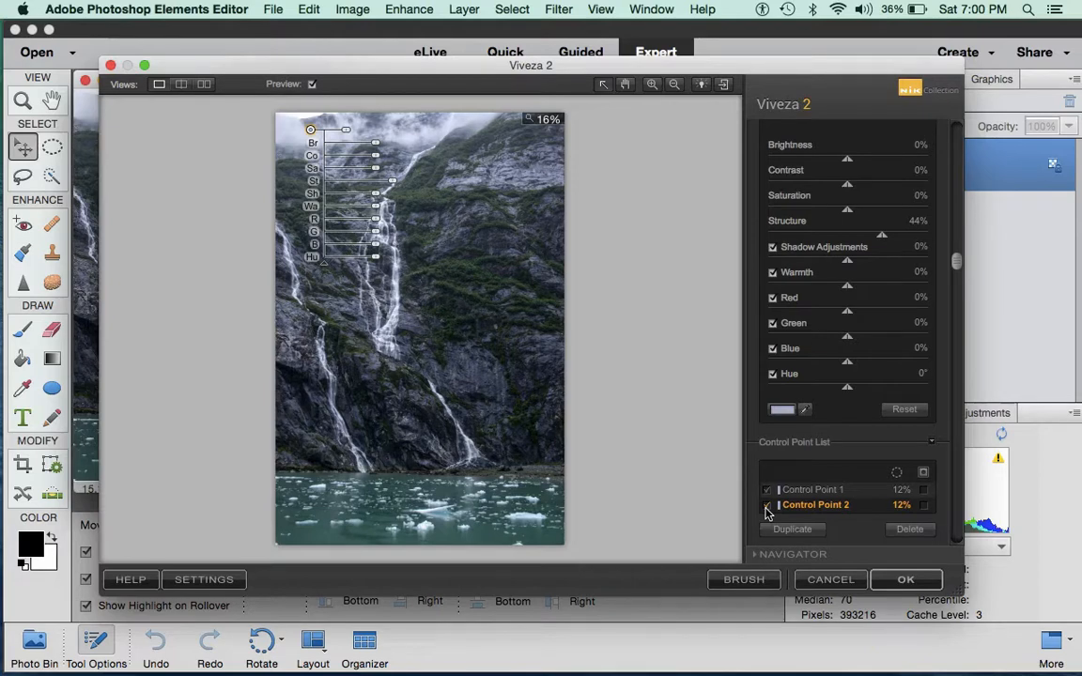
click(767, 509)
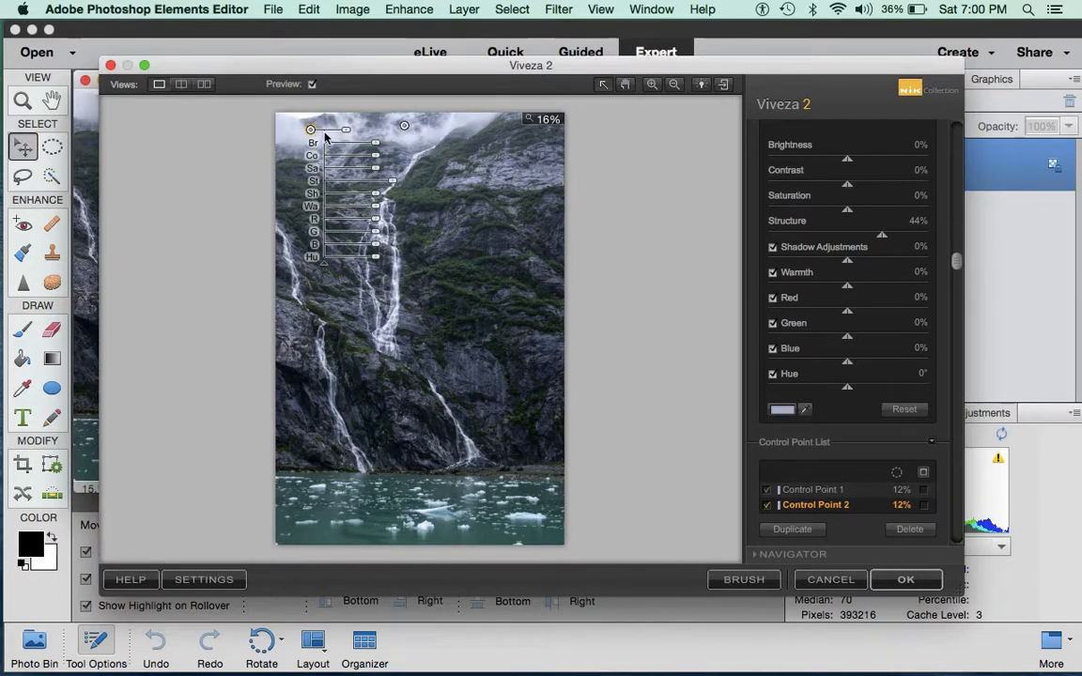
- Deselect the control points and compare the photo with and without the Viveza adjustments, leaving the preview on
click(646, 174)
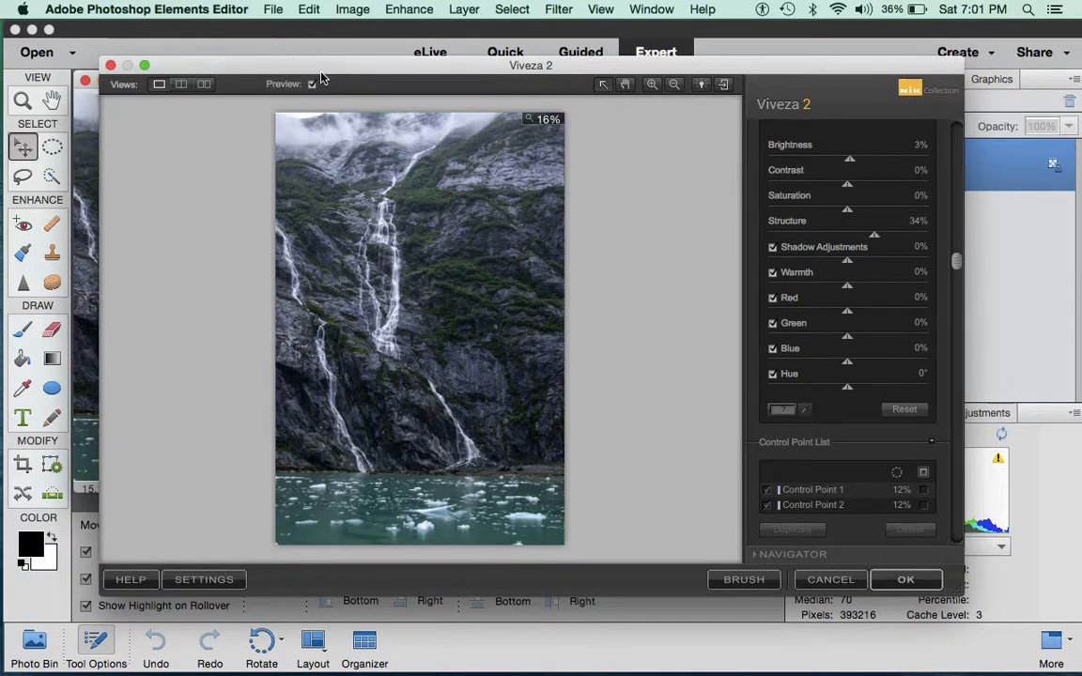
click(311, 84)
click(311, 84)
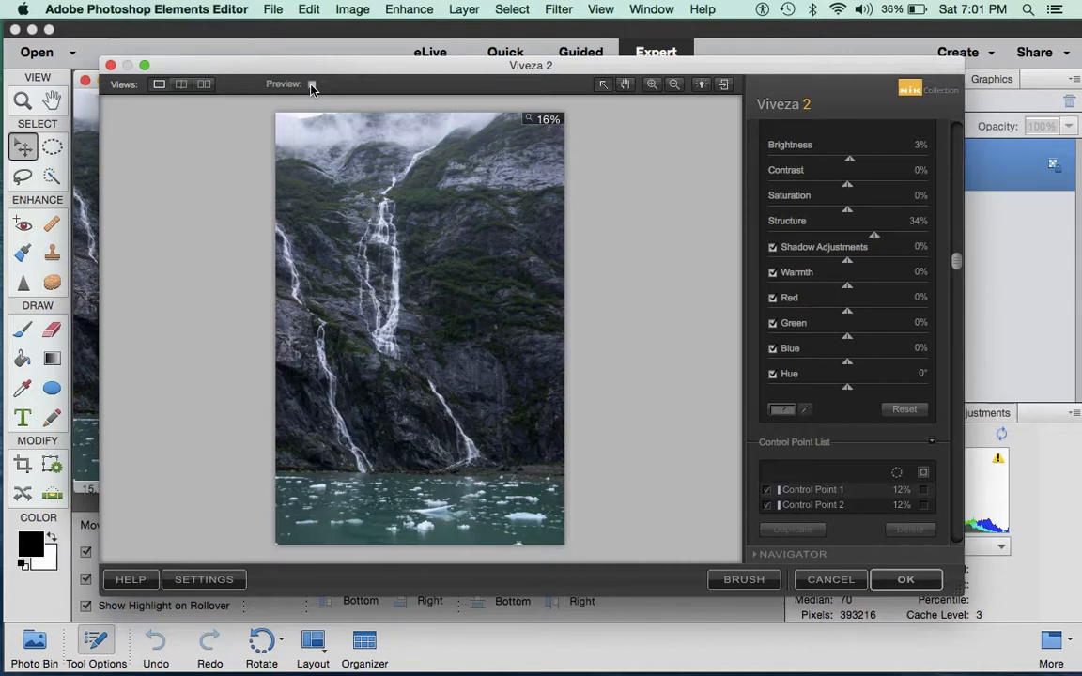
click(312, 85)
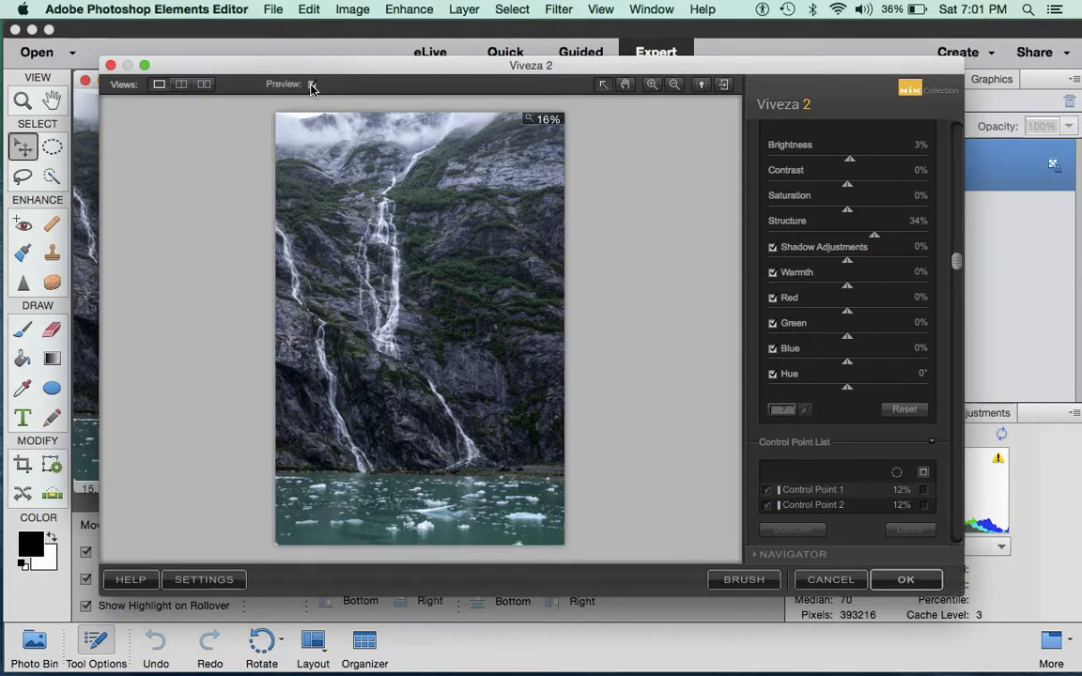
click(311, 85)
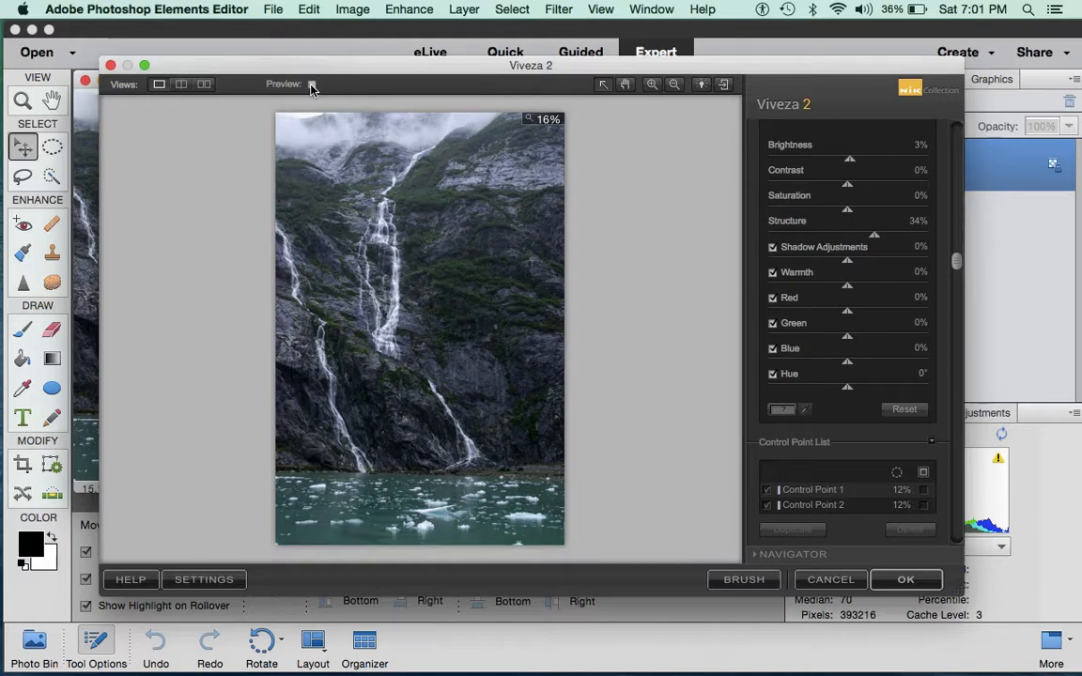
click(312, 86)
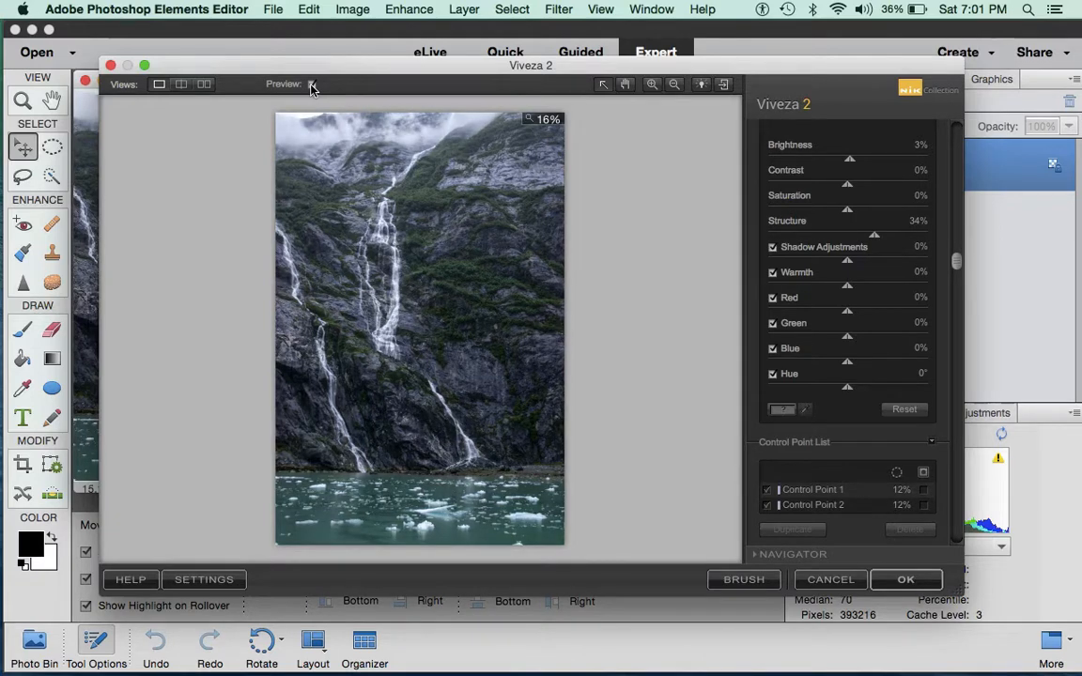
- Recheck the waterfall photo with and without the adjustments, and apply the Viveza 2 edits with the preview left on
click(312, 86)
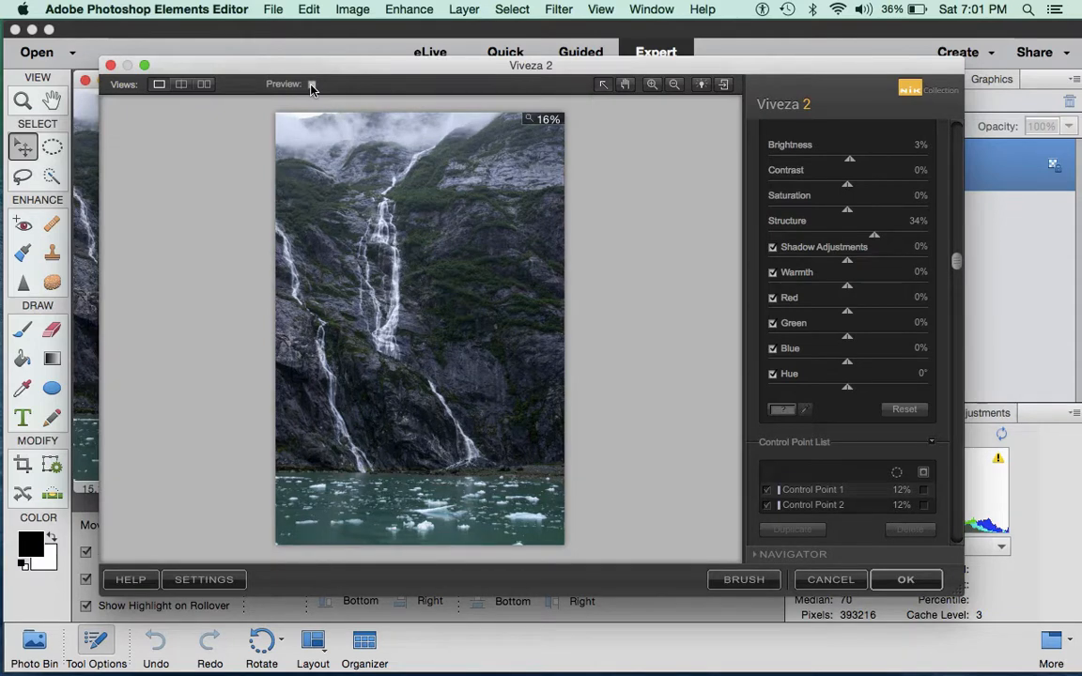
click(311, 85)
click(311, 84)
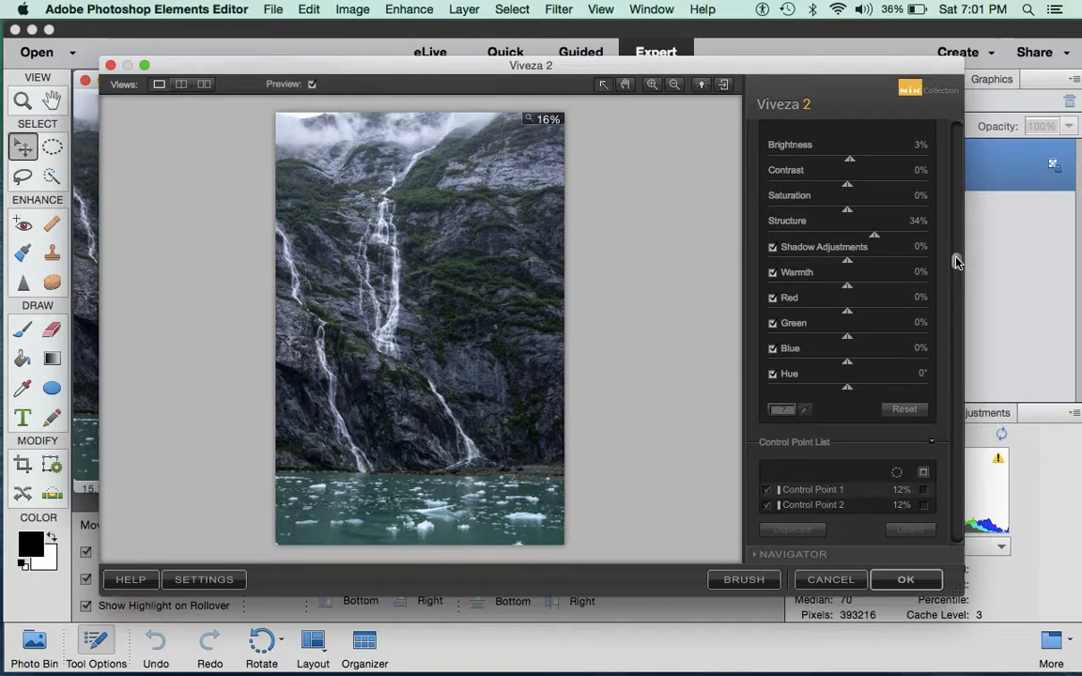
drag(957, 262, 980, 129)
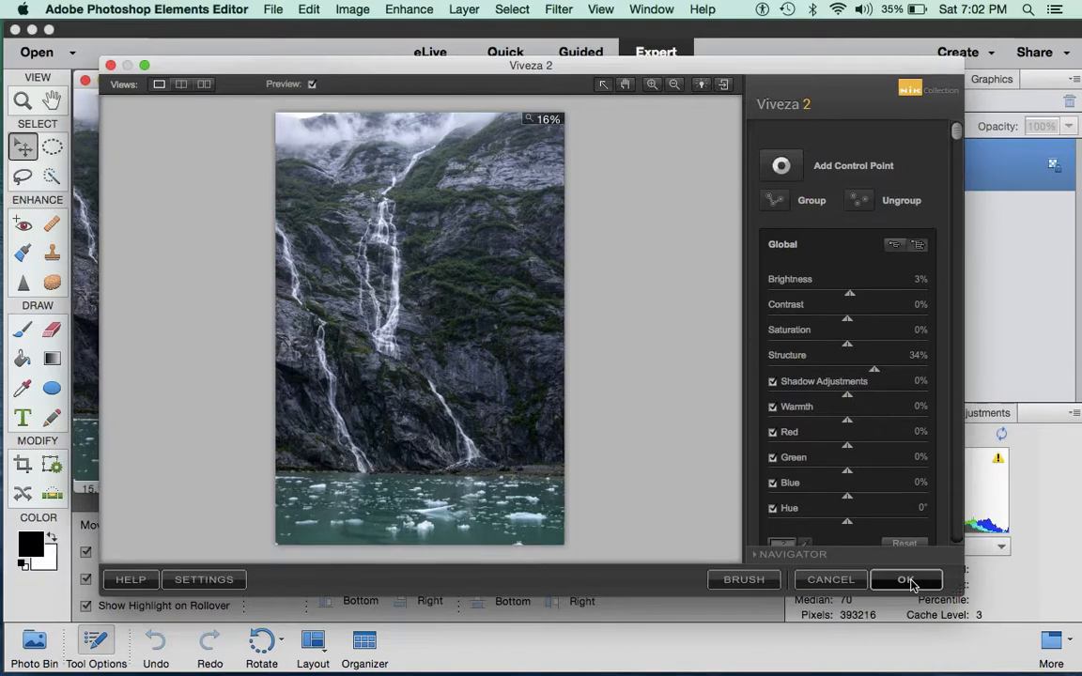
click(908, 581)
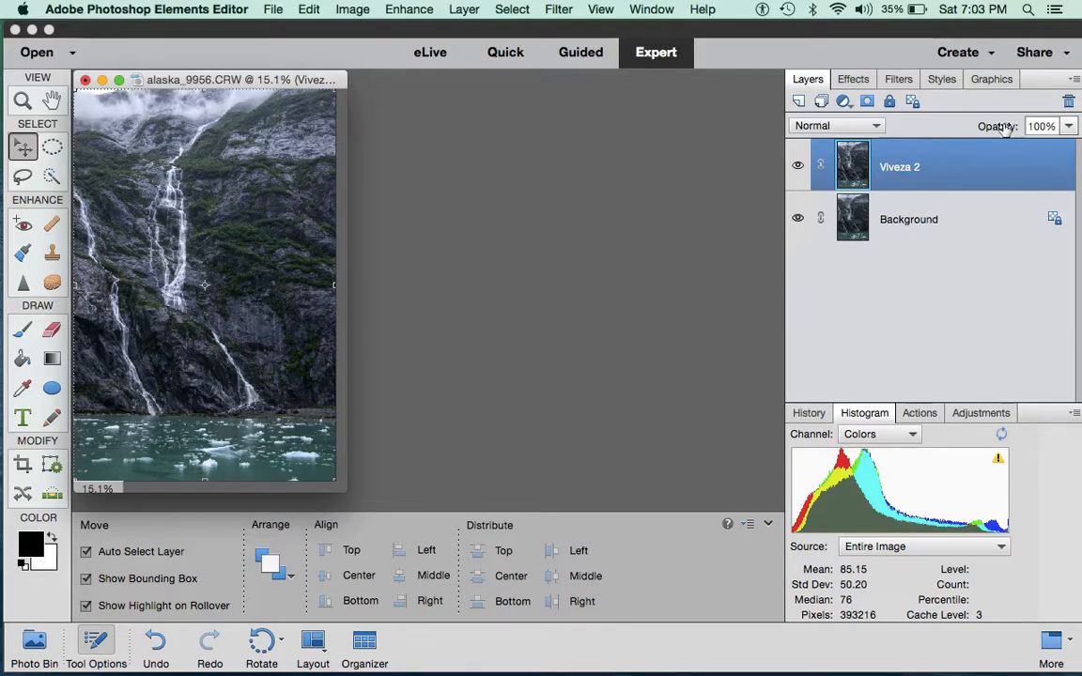
- Compare the Viveza 2 layer with the Background by lowering its opacity to 0%, toggling its visibility, and restoring the opacity to 100%
drag(1003, 128, 824, 127)
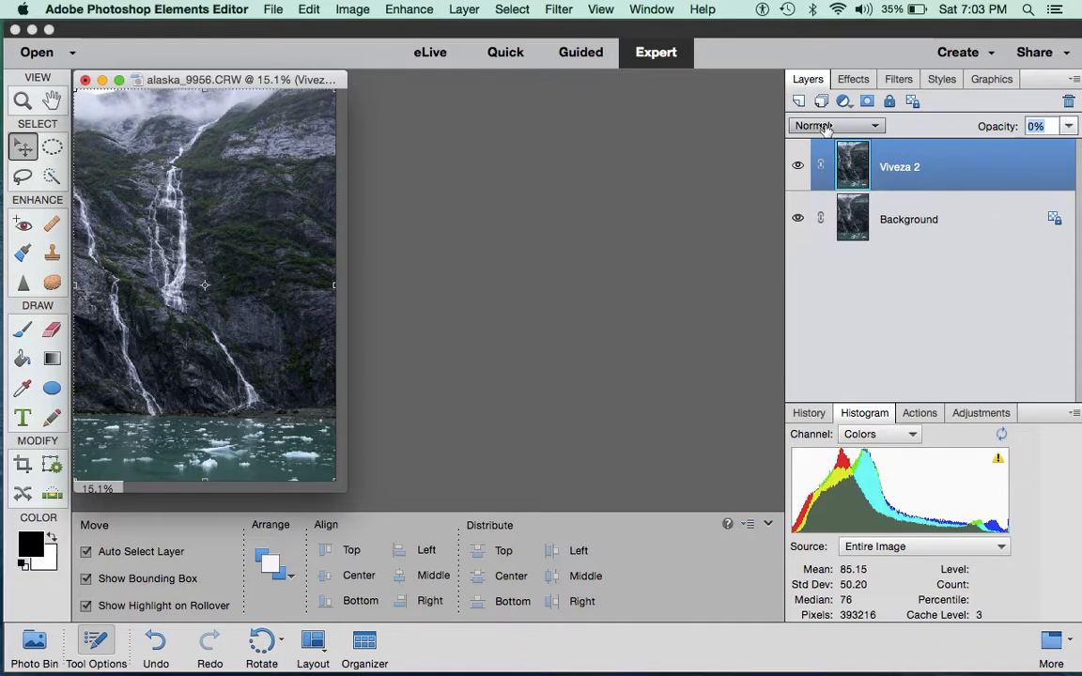
click(797, 165)
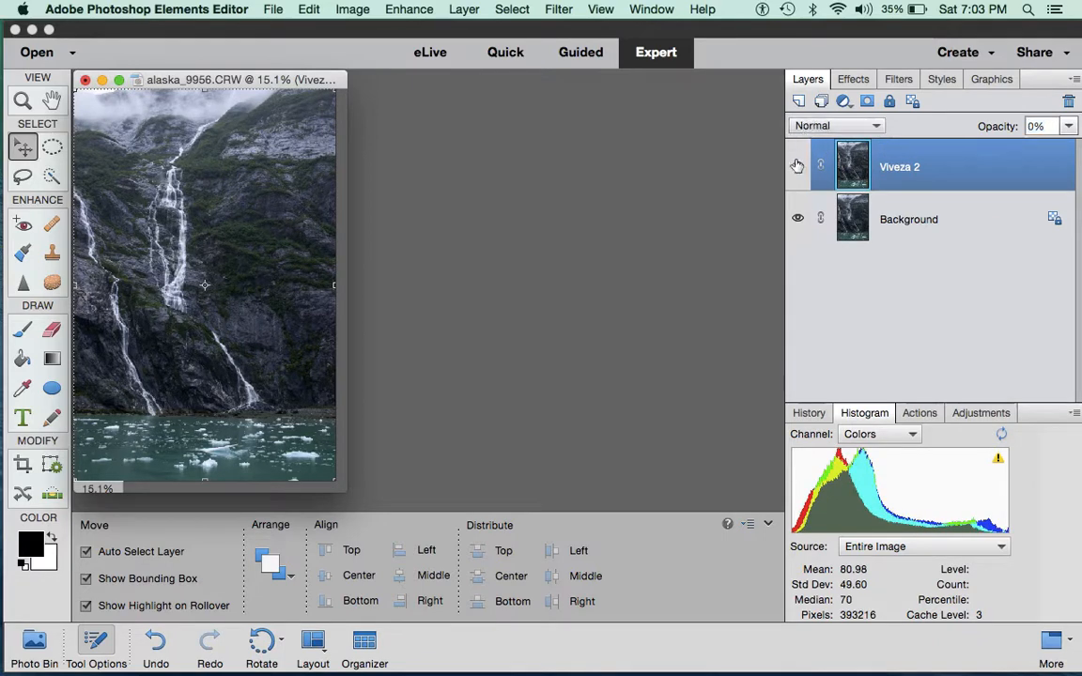
click(797, 165)
drag(984, 126, 1079, 126)
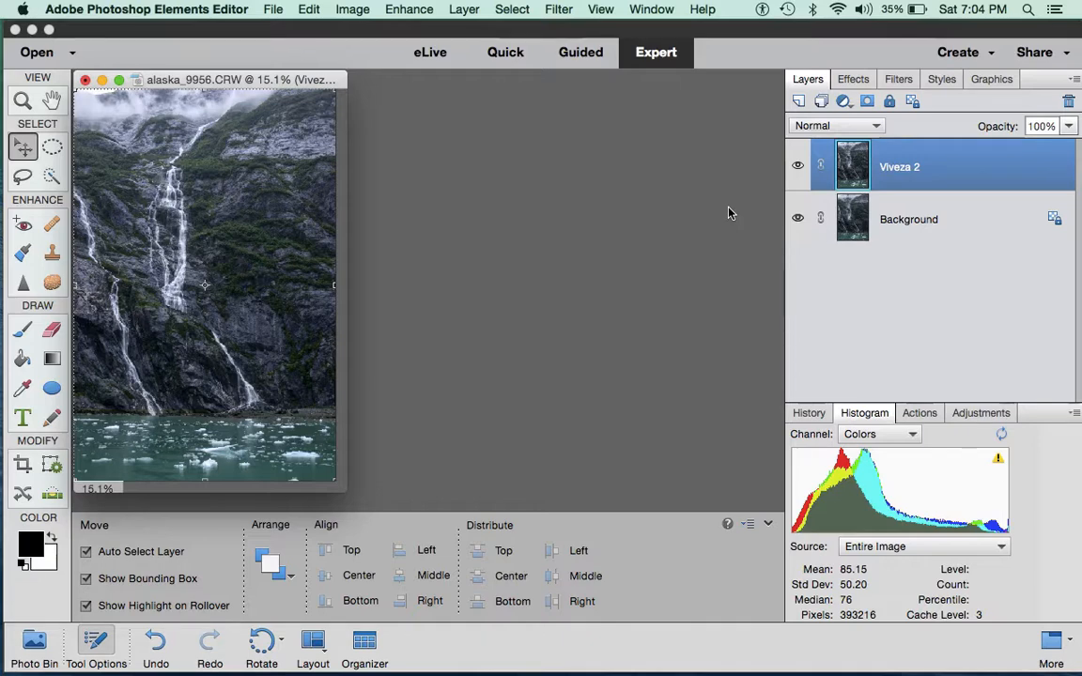
- Close the alaska_9956.CRW document without saving the changes
click(85, 80)
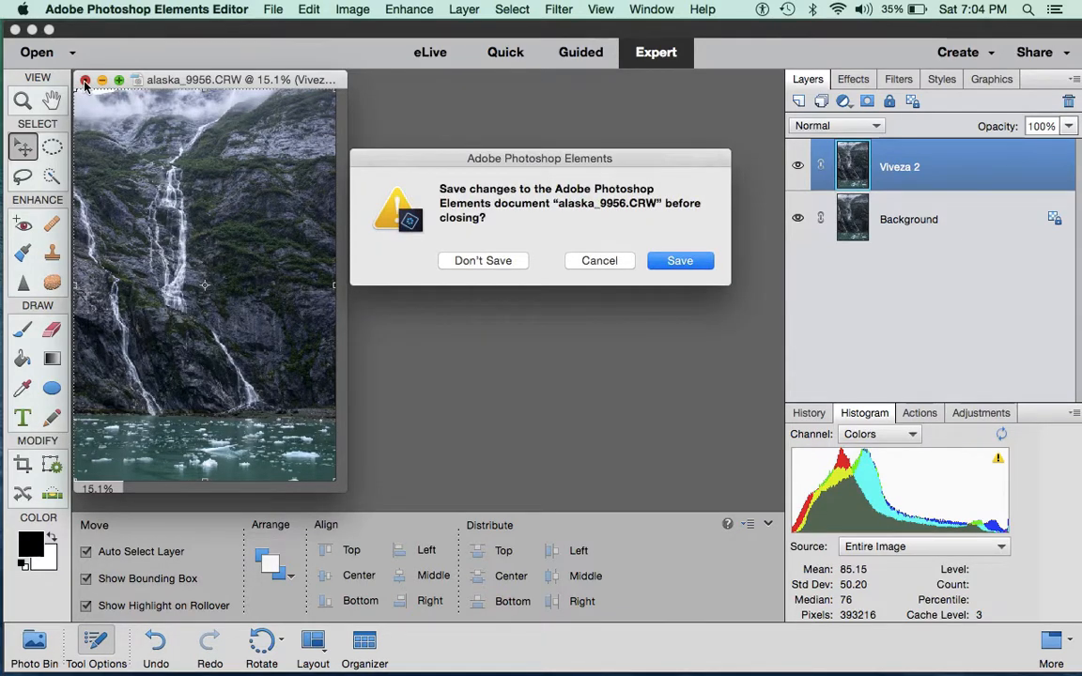
click(484, 261)
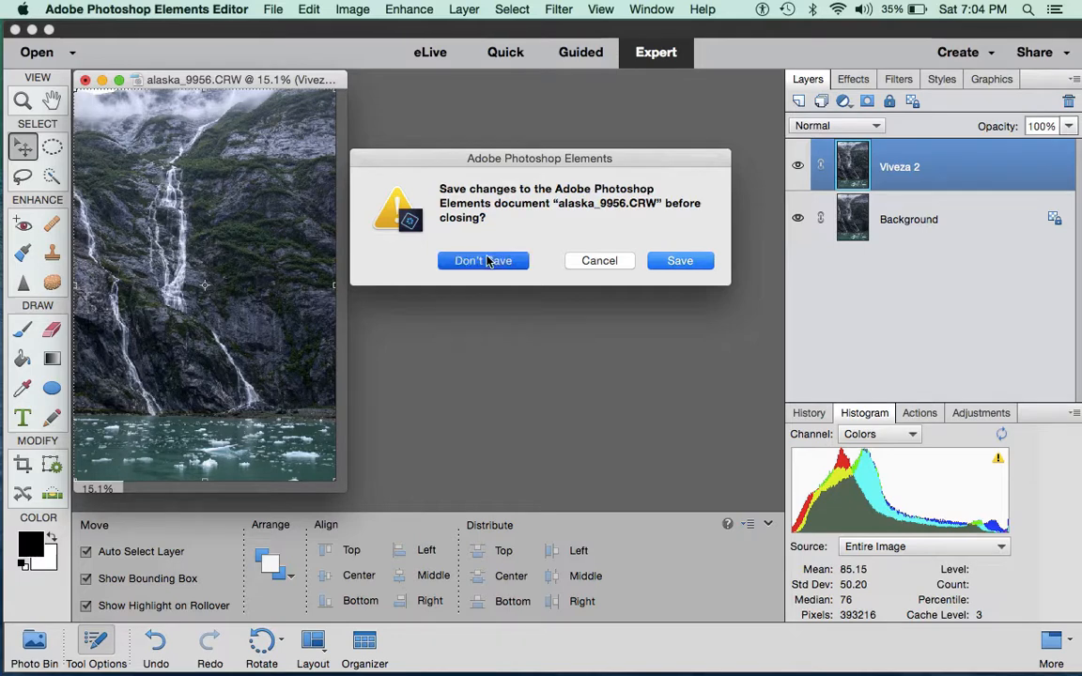